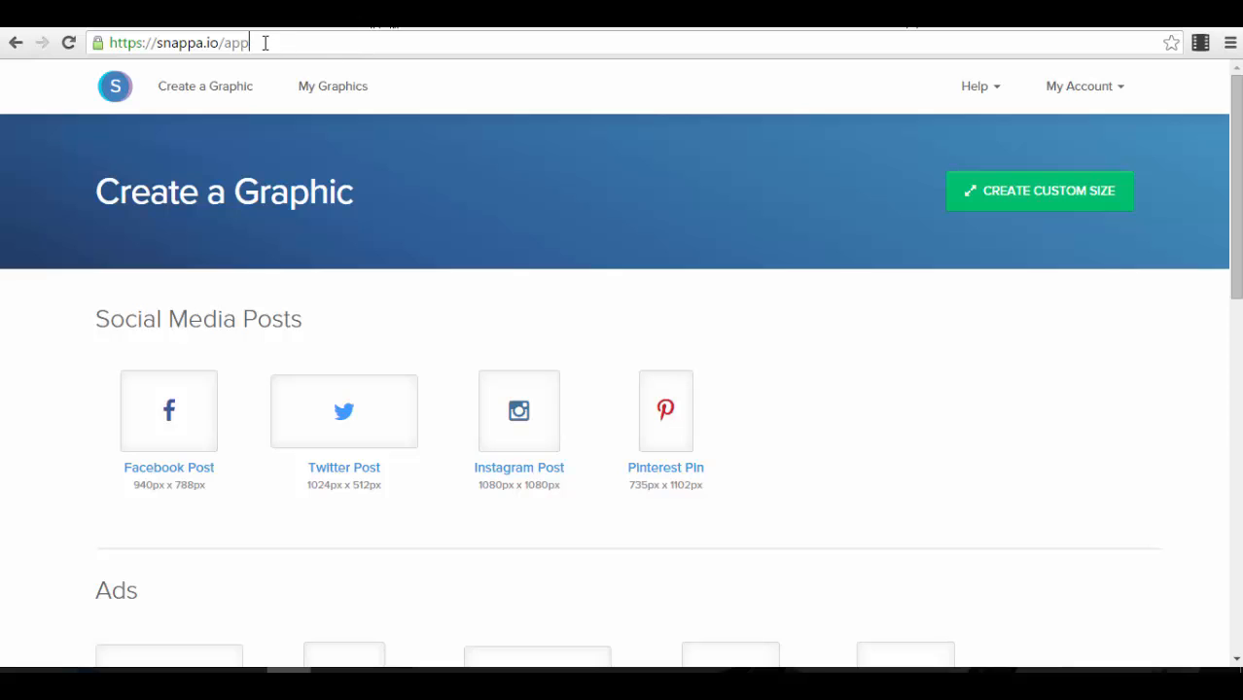
# Step: View the saved designs under My Graphics, and return to the Create a Graphic page
pyautogui.moveTo(263, 42); pyautogui.dragTo(107, 45)
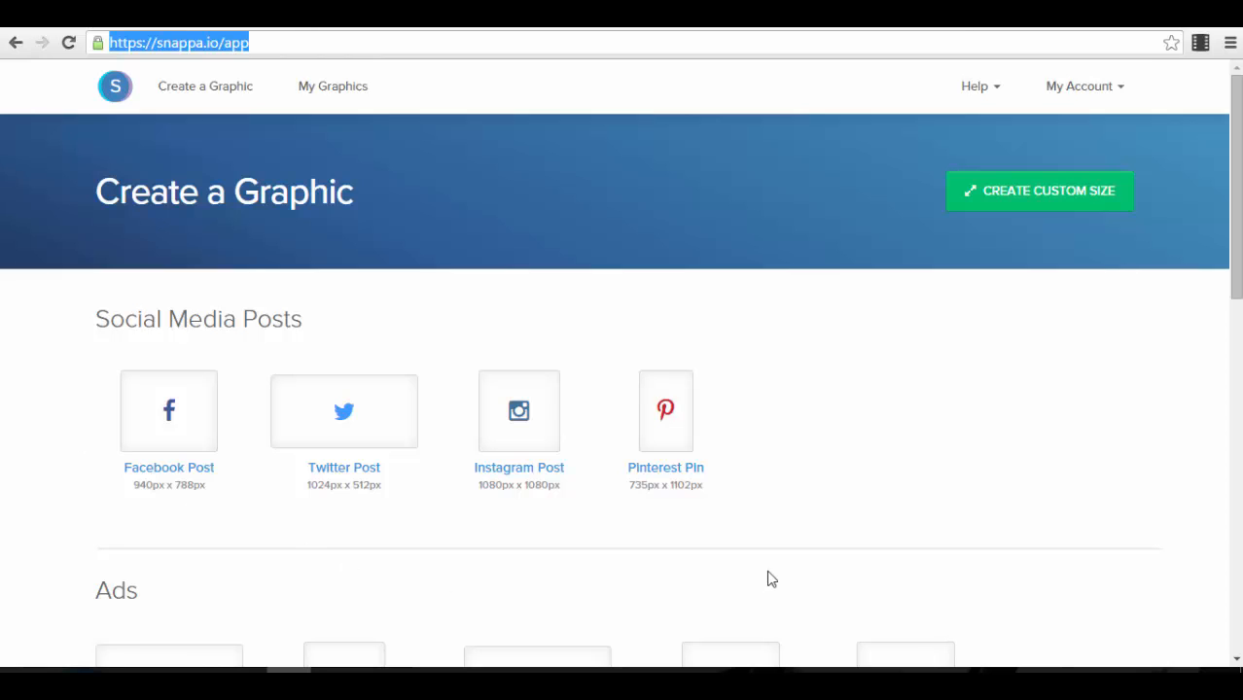
pyautogui.scroll(-1, 446, 195)
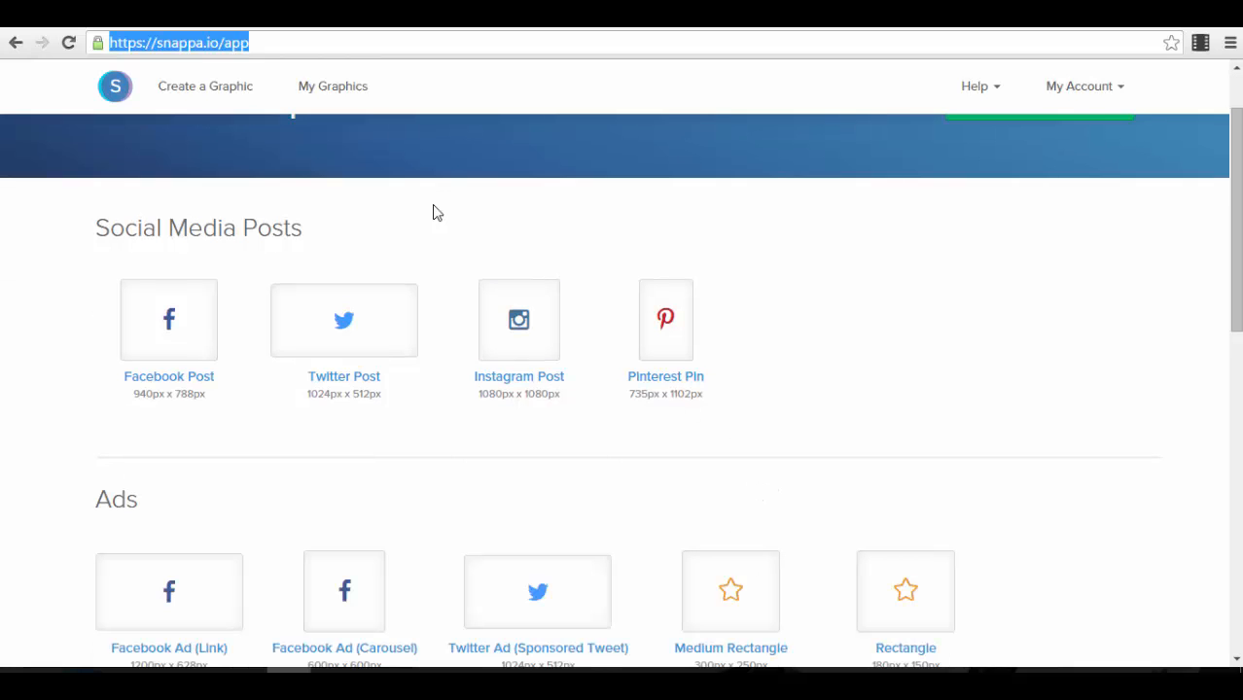
pyautogui.scroll(1, 303, 322)
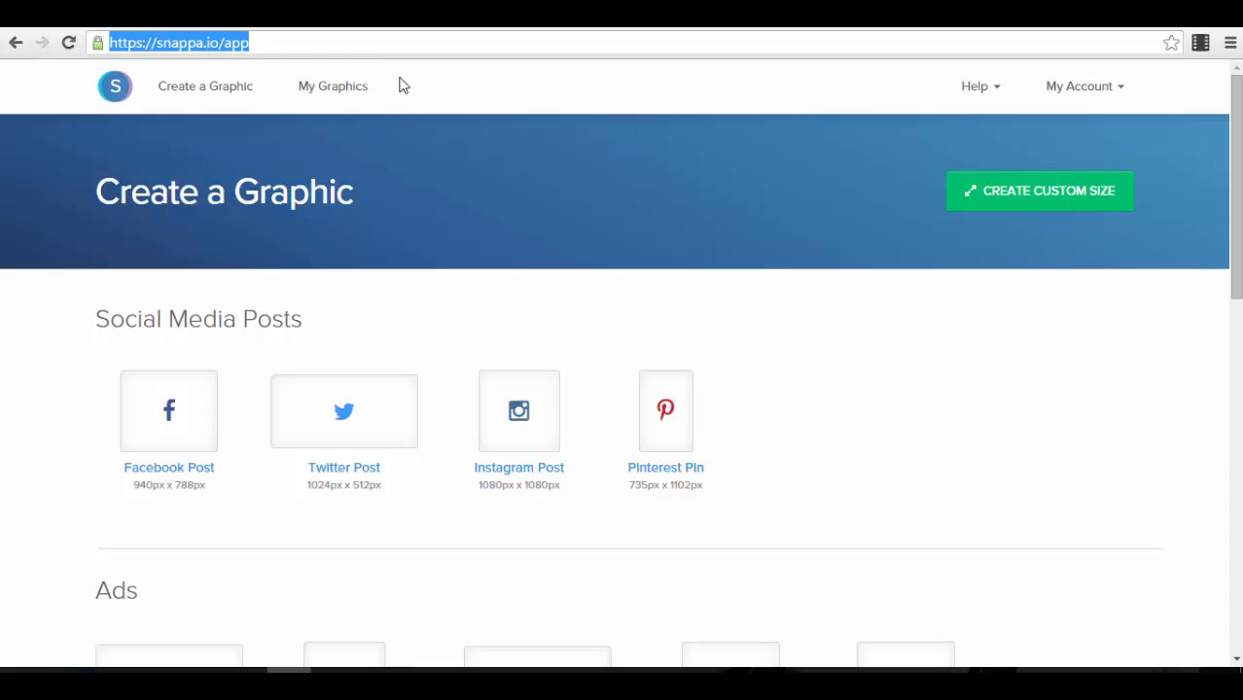
pyautogui.click(355, 95)
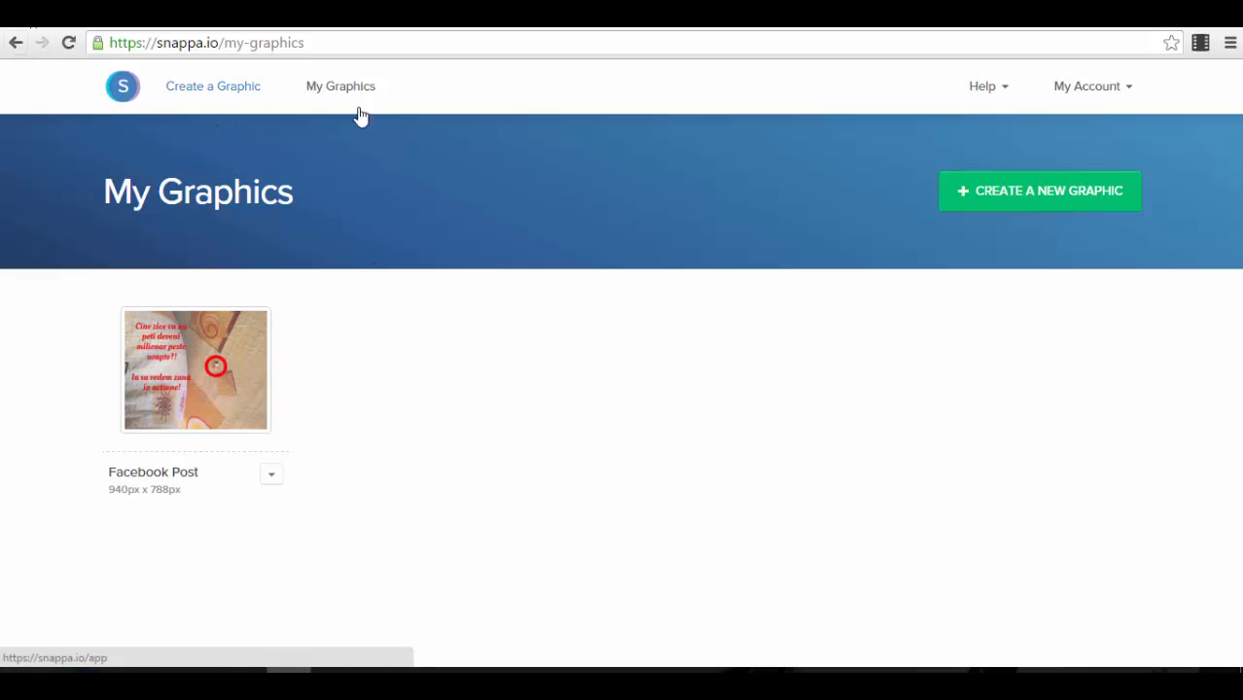
pyautogui.click(225, 90)
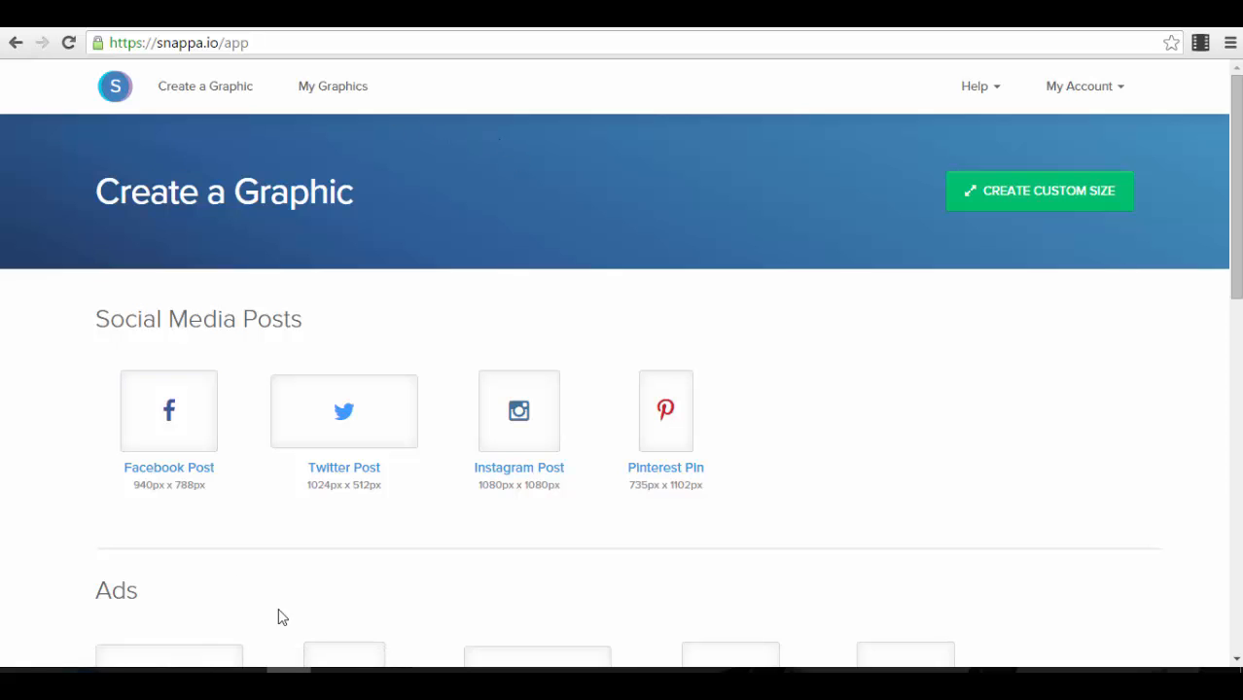
# Step: Look through the preset graphic sizes for social media posts, ads, blog images and headers
pyautogui.scroll(-1, 244, 278)
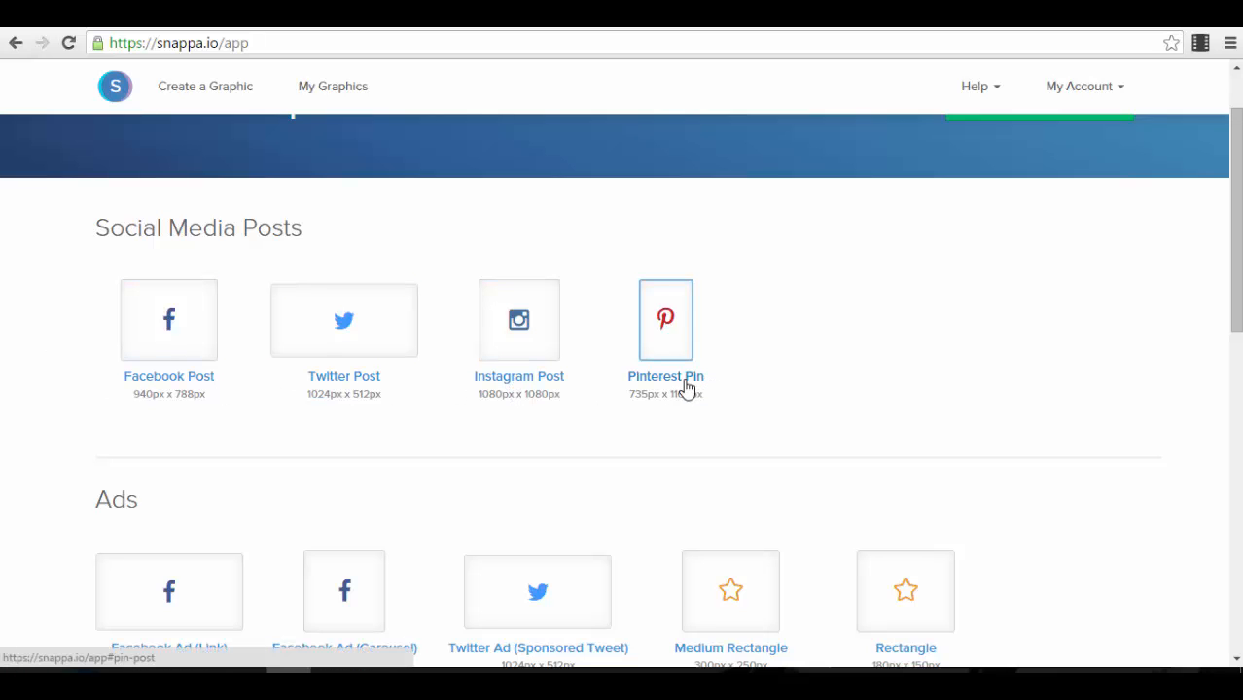
pyautogui.scroll(-1, 477, 469)
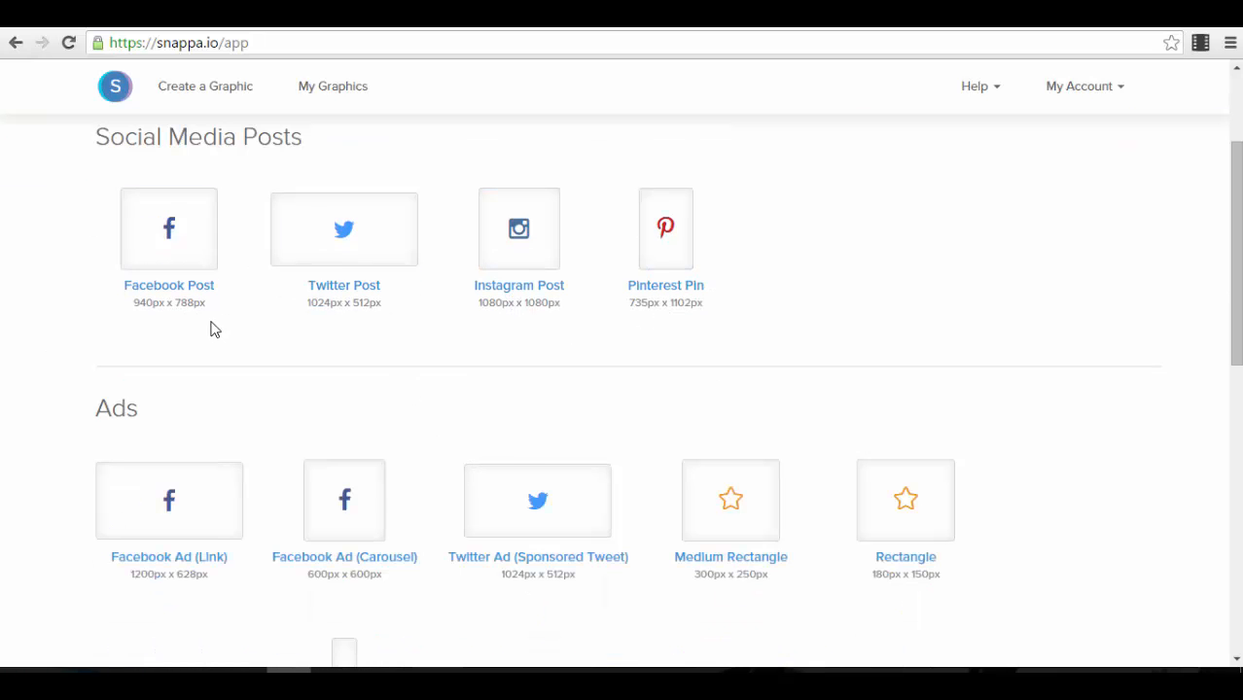
pyautogui.scroll(-1, 209, 326)
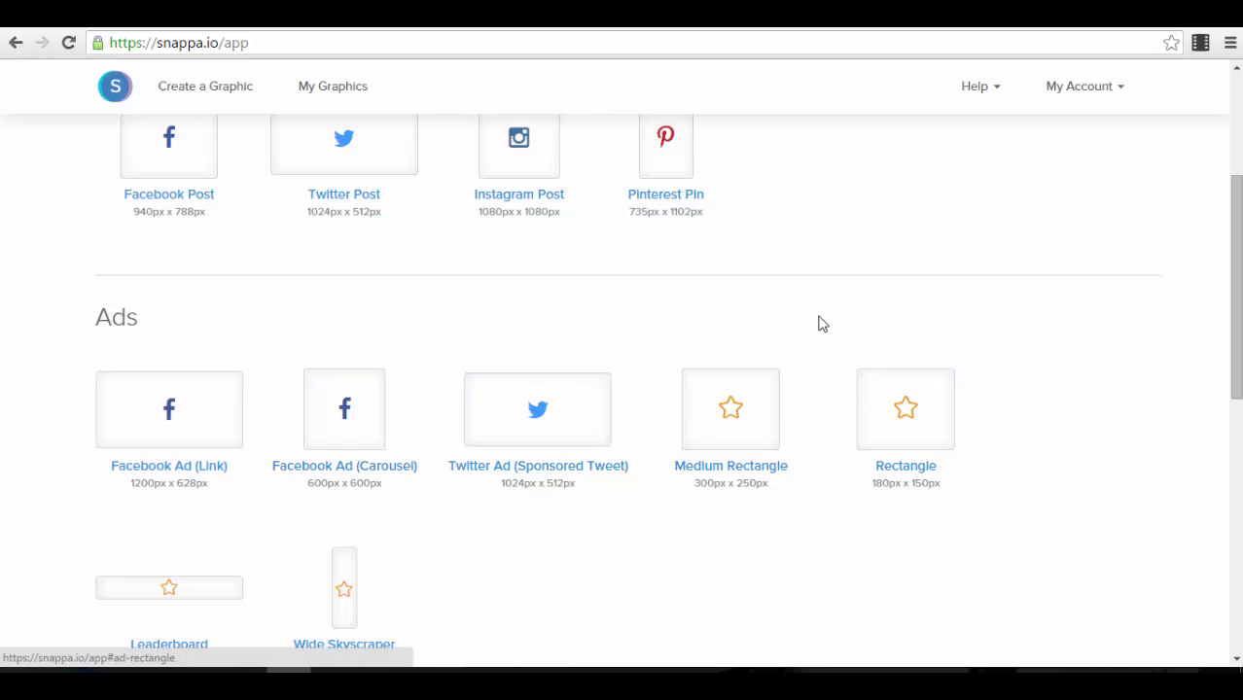
pyautogui.scroll(-3, 768, 440)
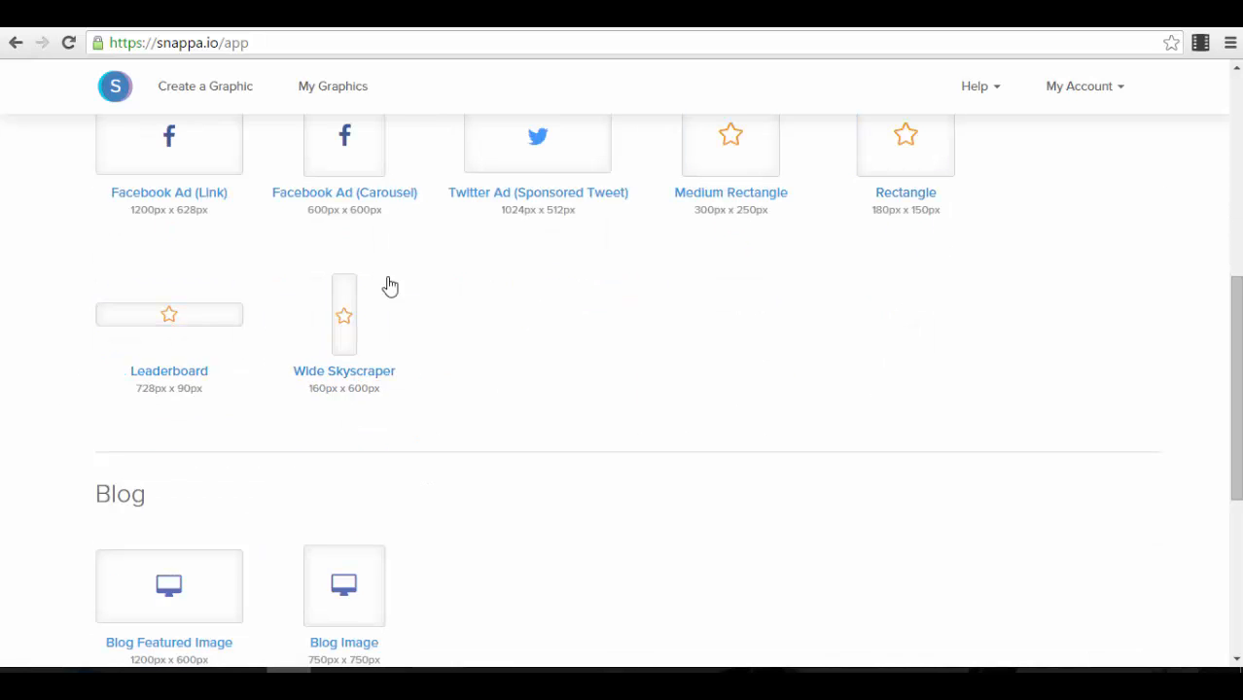
pyautogui.scroll(-2, 512, 398)
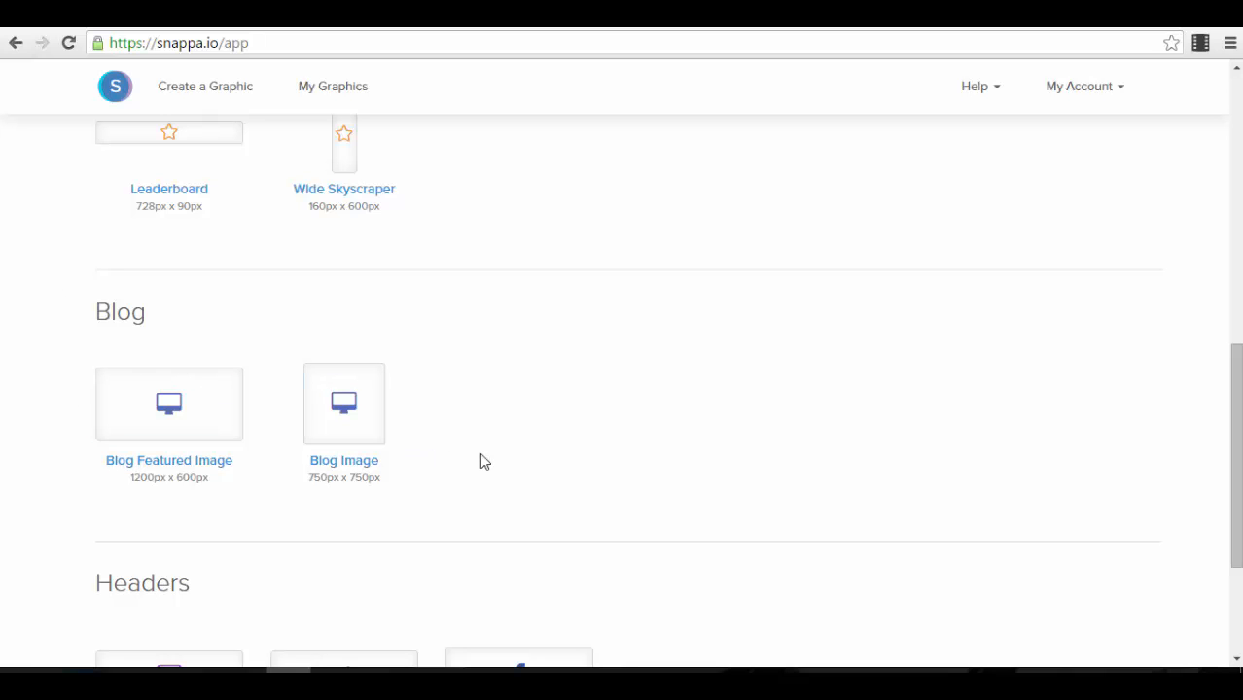
pyautogui.scroll(-3, 418, 437)
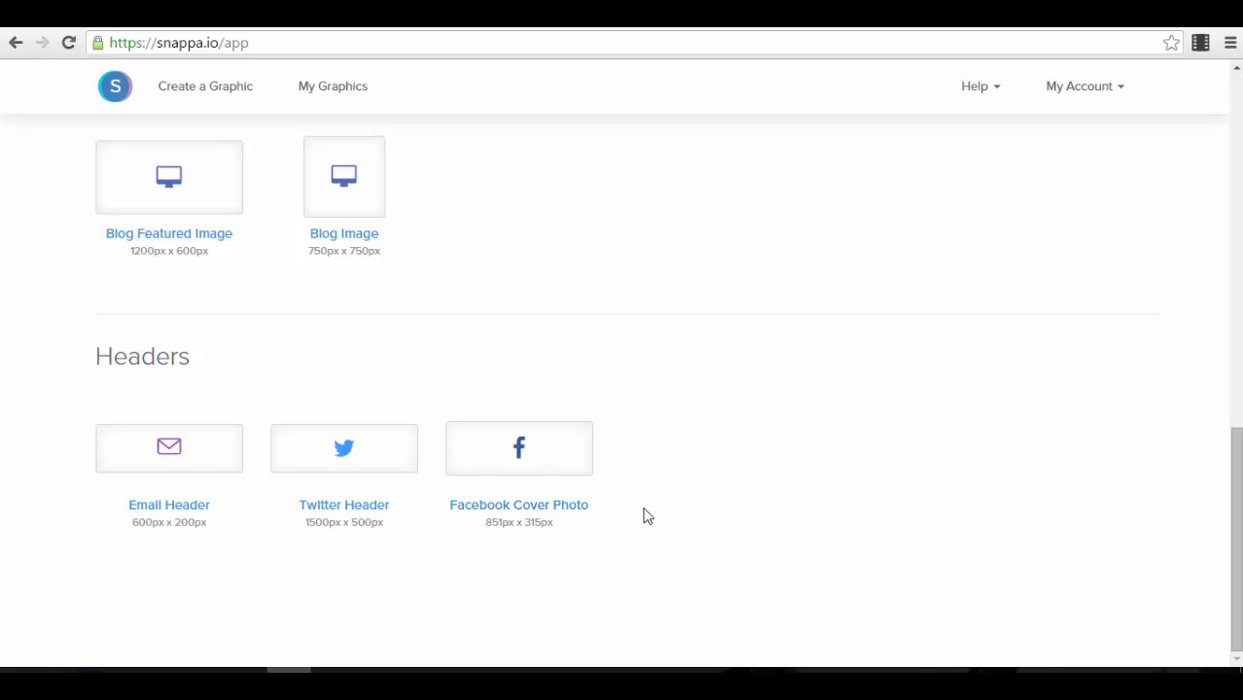
pyautogui.scroll(7, 555, 489)
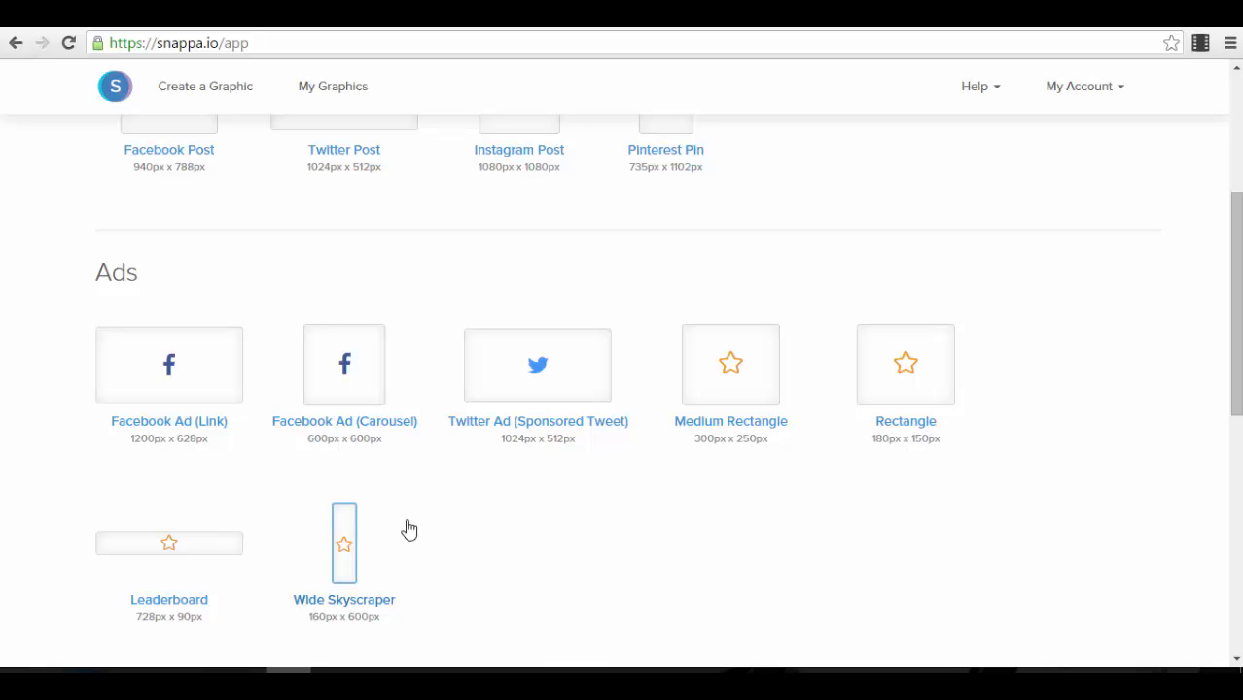
# Step: Choose the Facebook Ad (Link) size, 1200px x 628px, and look over its first templates
pyautogui.click(200, 369)
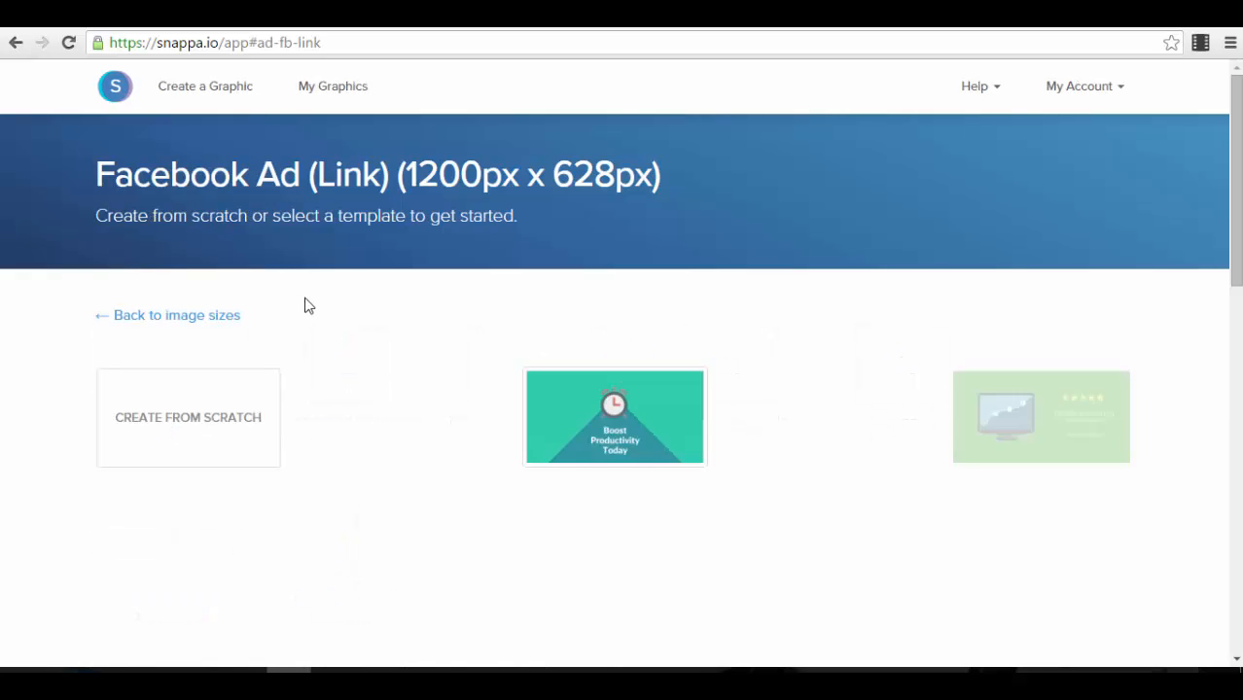
pyautogui.scroll(-2, 311, 282)
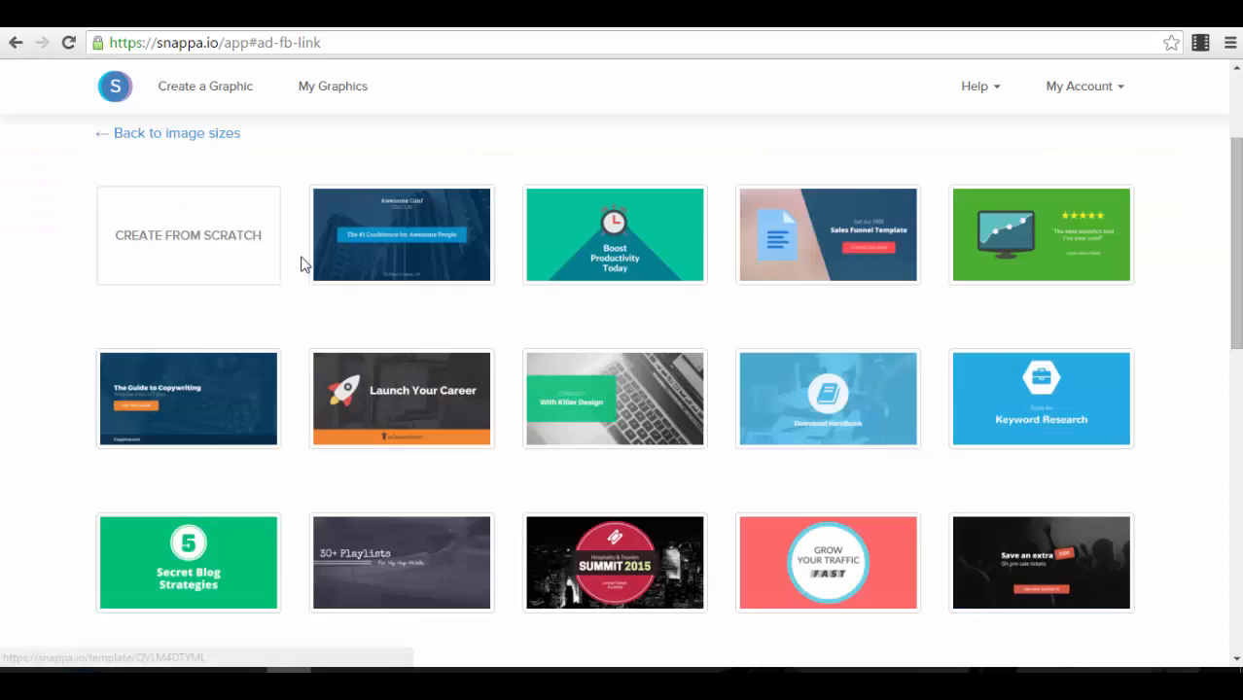
pyautogui.scroll(1, 458, 127)
pyautogui.scroll(1, 461, 195)
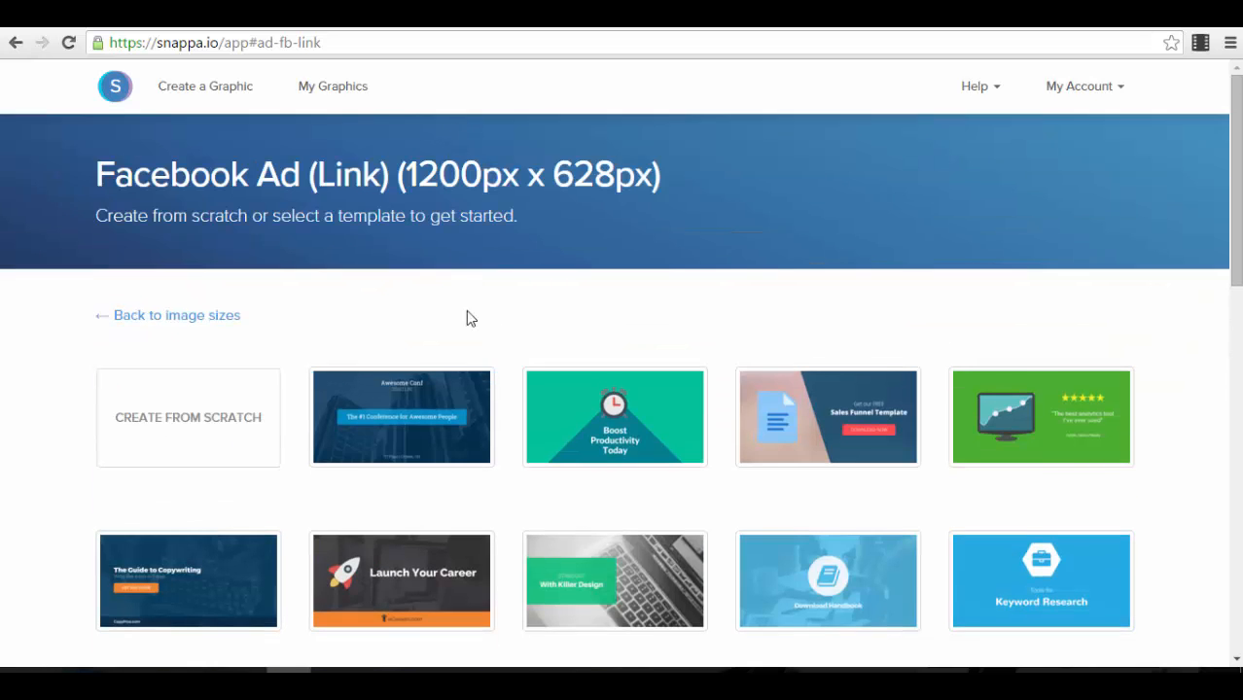
pyautogui.scroll(-1, 466, 317)
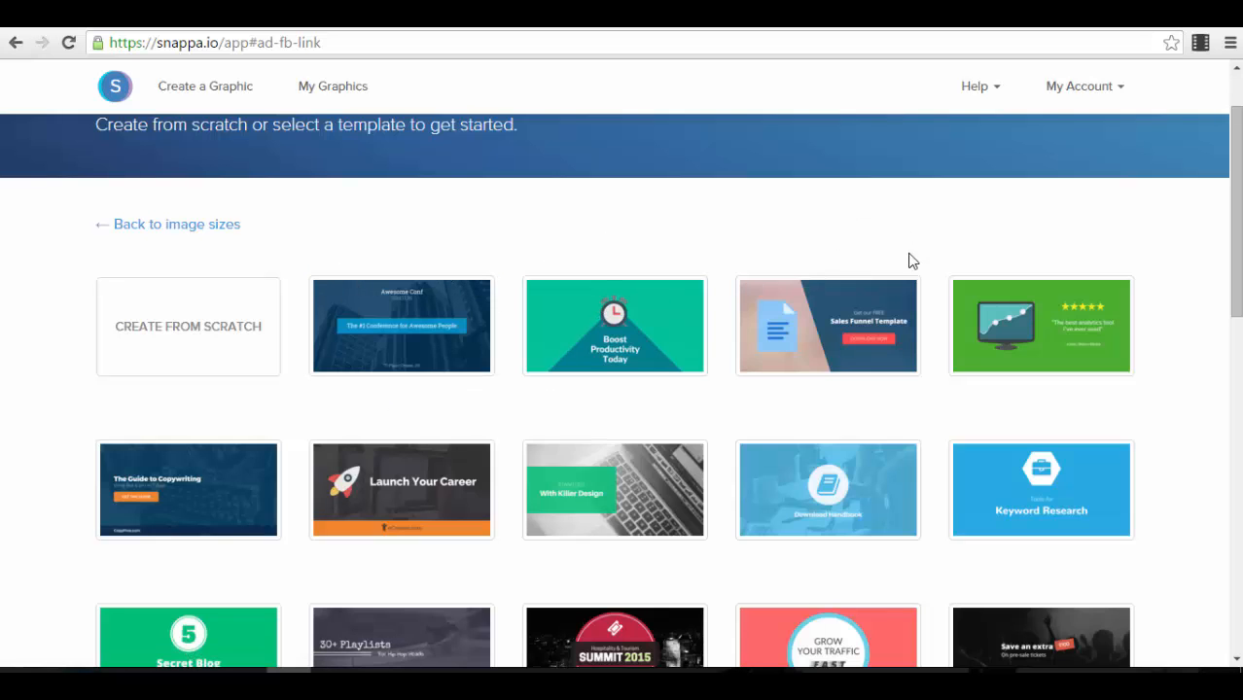
pyautogui.scroll(-2, 907, 261)
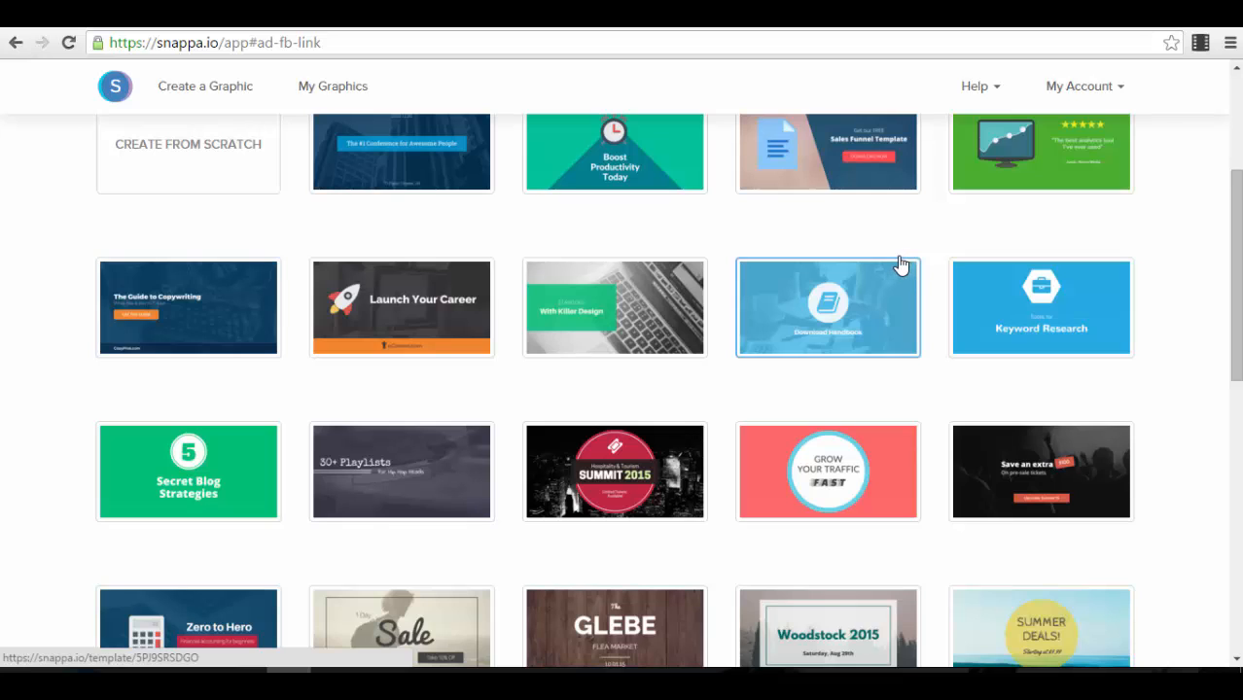
pyautogui.scroll(2, 882, 270)
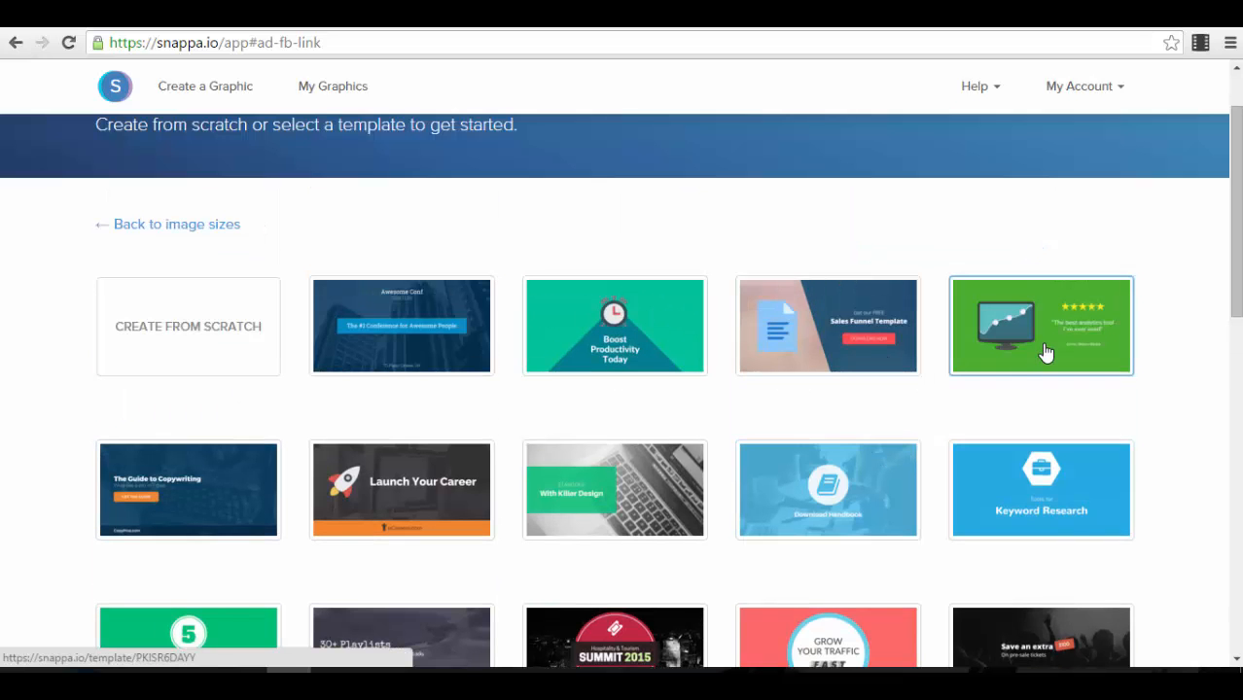
# Step: Browse the full set of Facebook Ad (Link) templates and open the "Zero to Hero" template with the calculator
pyautogui.scroll(-1, 764, 270)
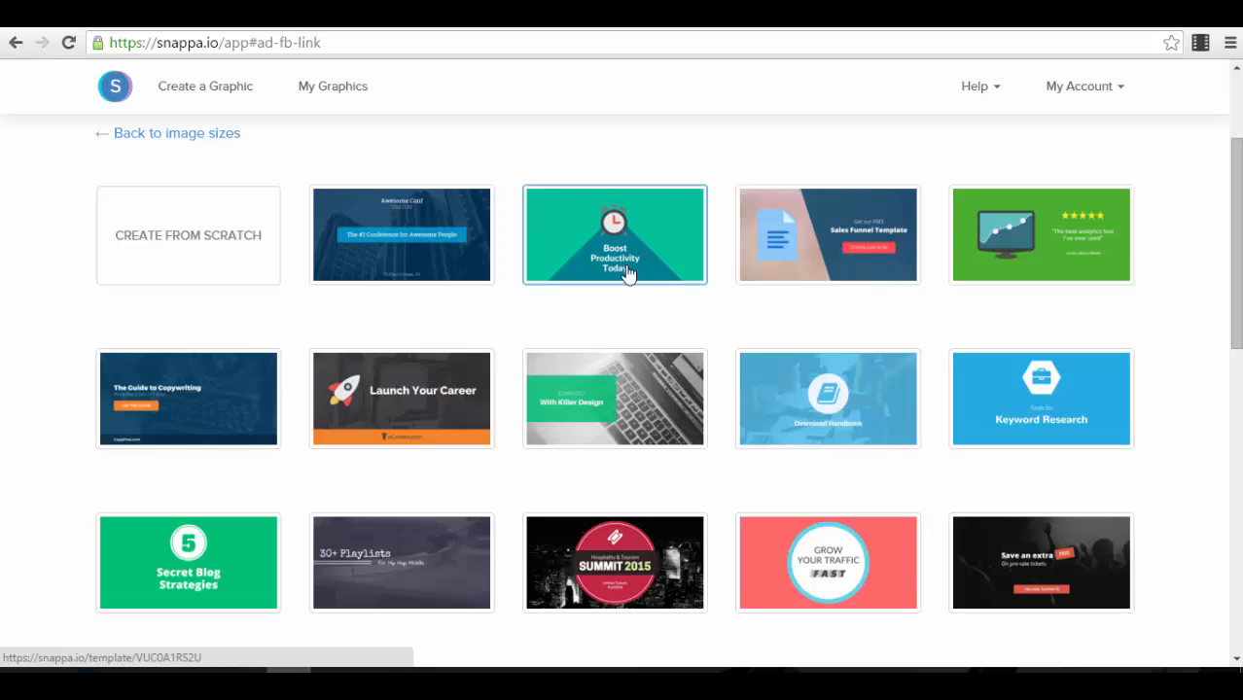
pyautogui.scroll(-1, 1162, 397)
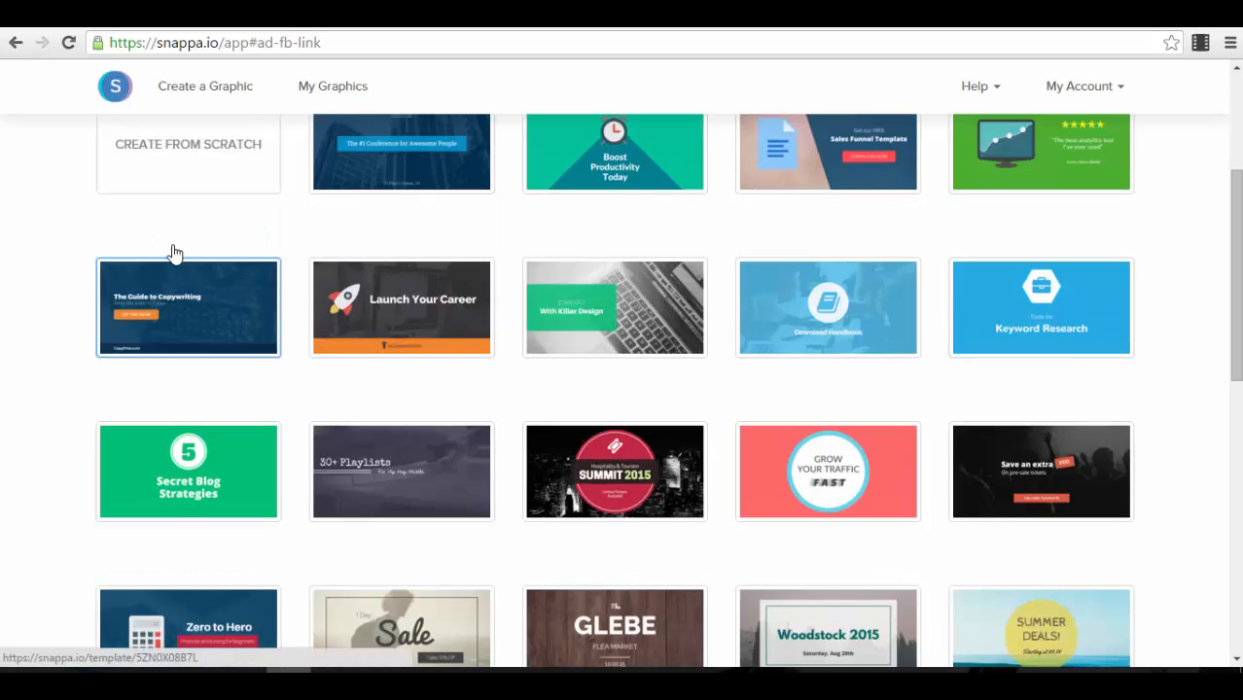
pyautogui.scroll(1, 680, 245)
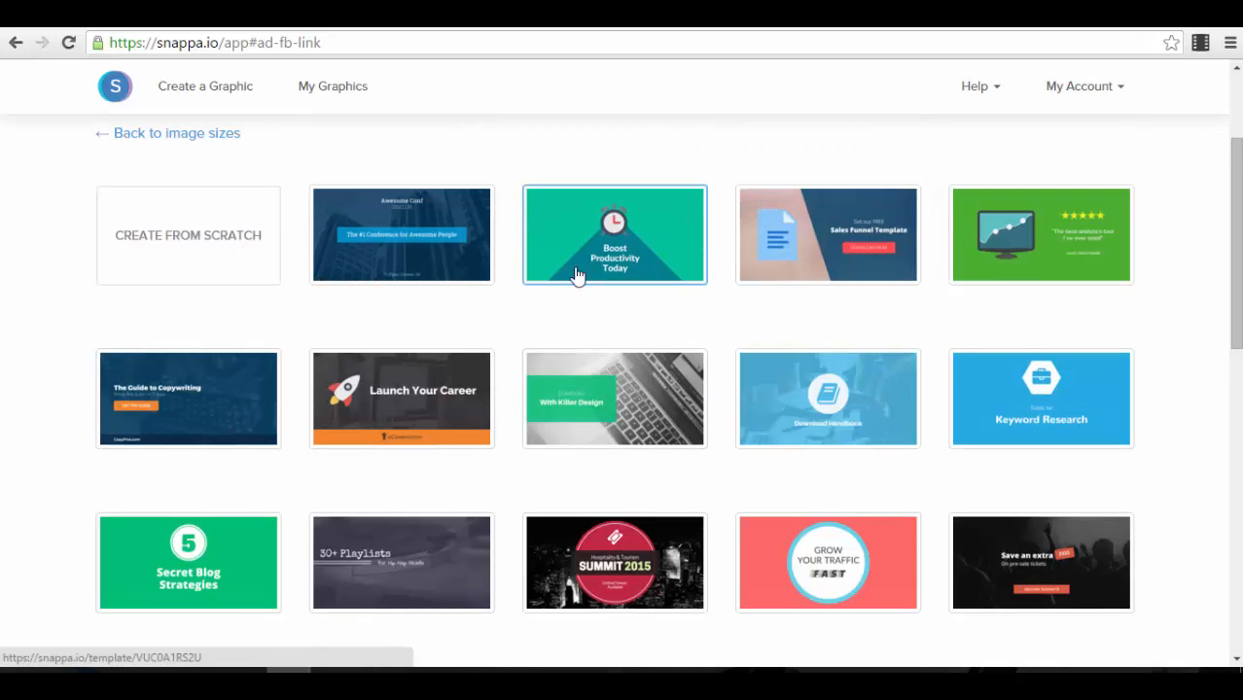
pyautogui.scroll(-1, 664, 279)
pyautogui.scroll(-2, 664, 279)
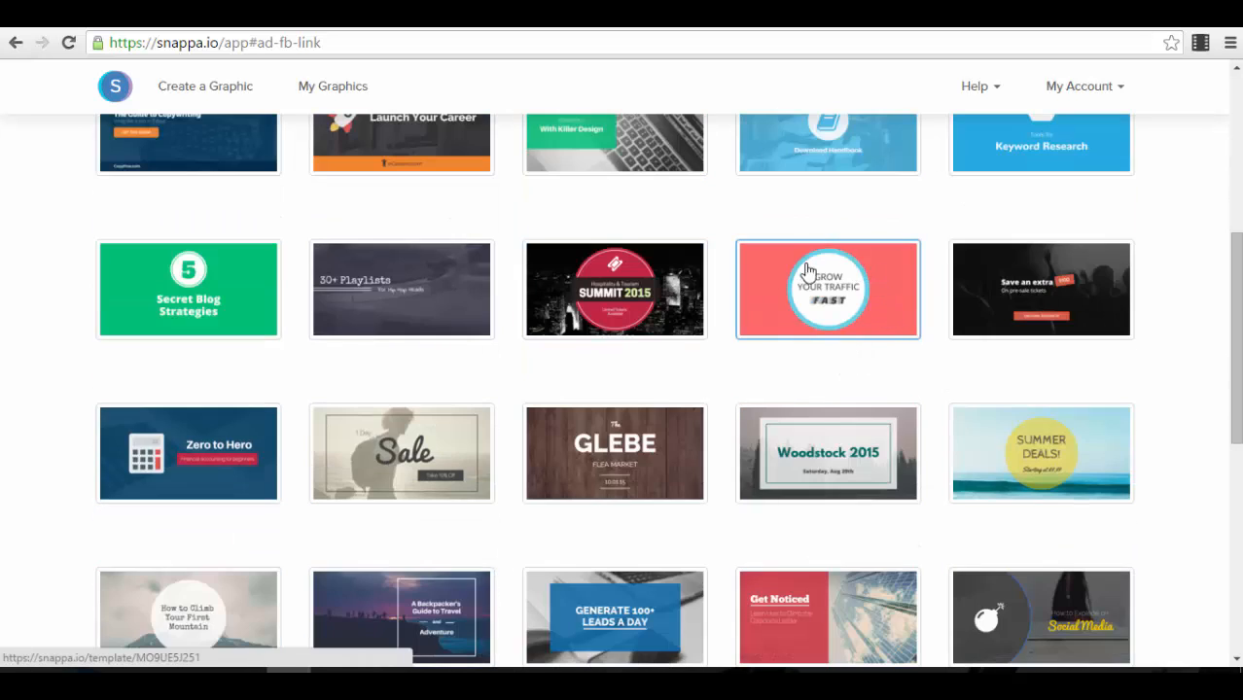
pyautogui.scroll(-2, 840, 313)
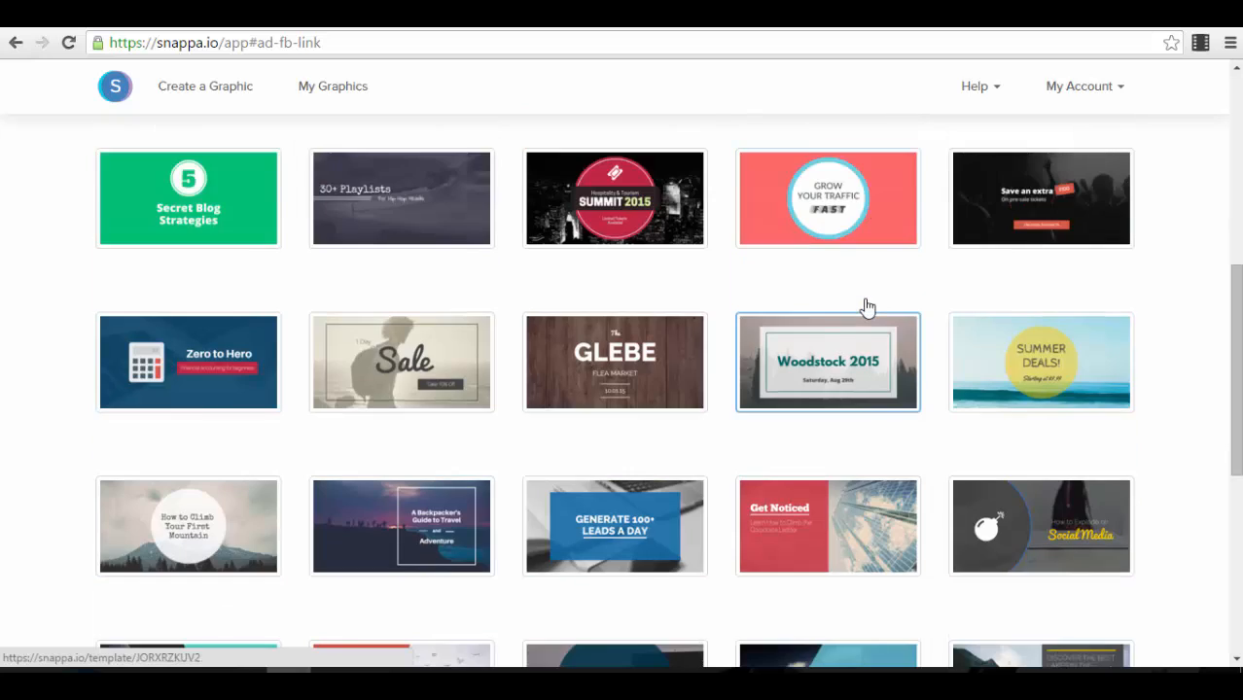
pyautogui.scroll(-3, 739, 355)
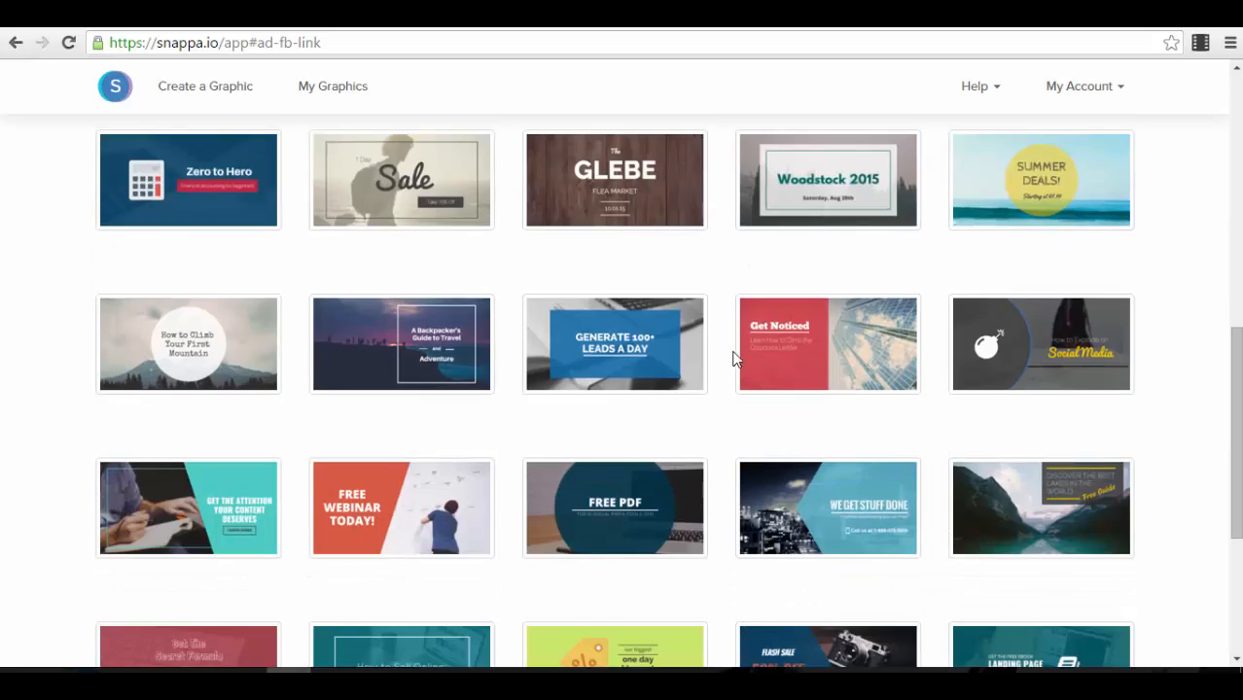
pyautogui.scroll(-1, 498, 312)
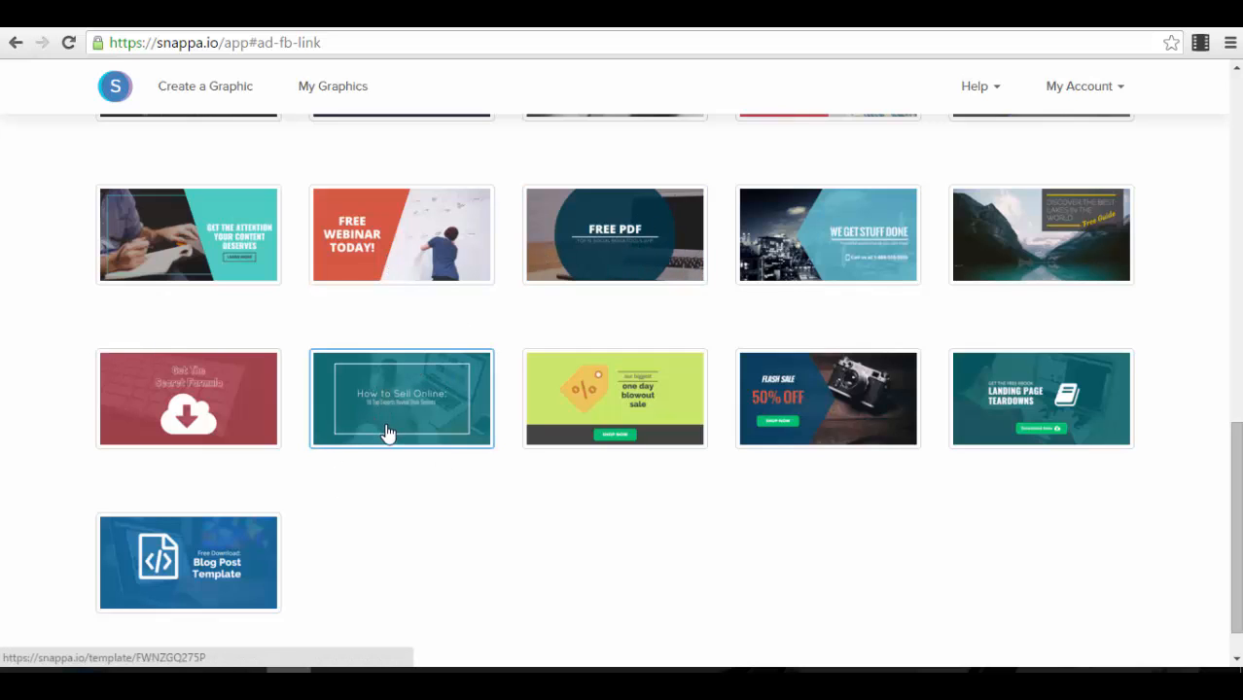
pyautogui.scroll(1, 827, 409)
pyautogui.scroll(4, 827, 409)
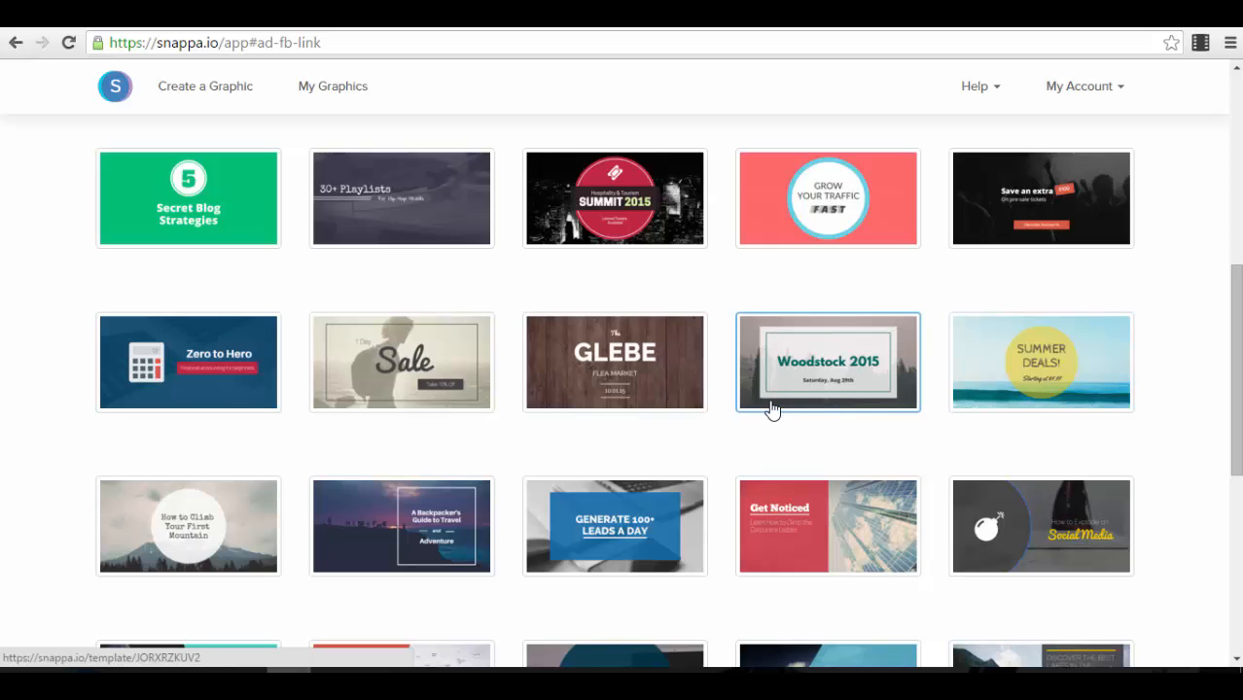
pyautogui.scroll(2, 541, 428)
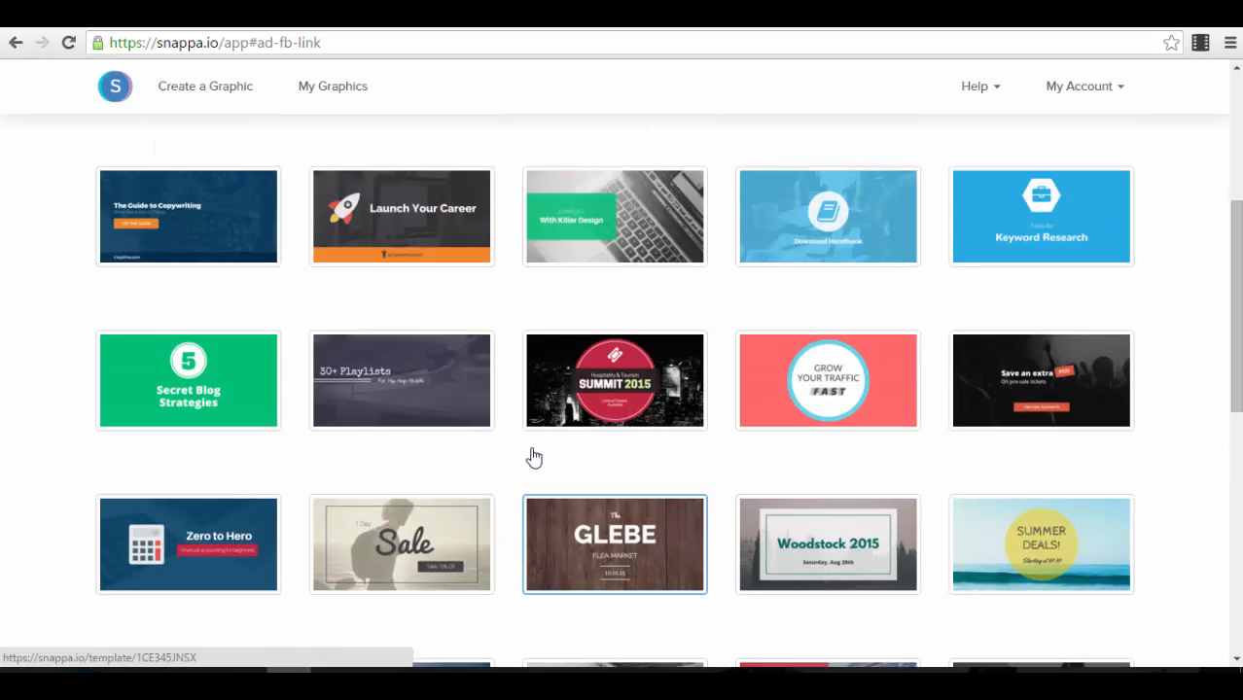
pyautogui.scroll(-1, 446, 469)
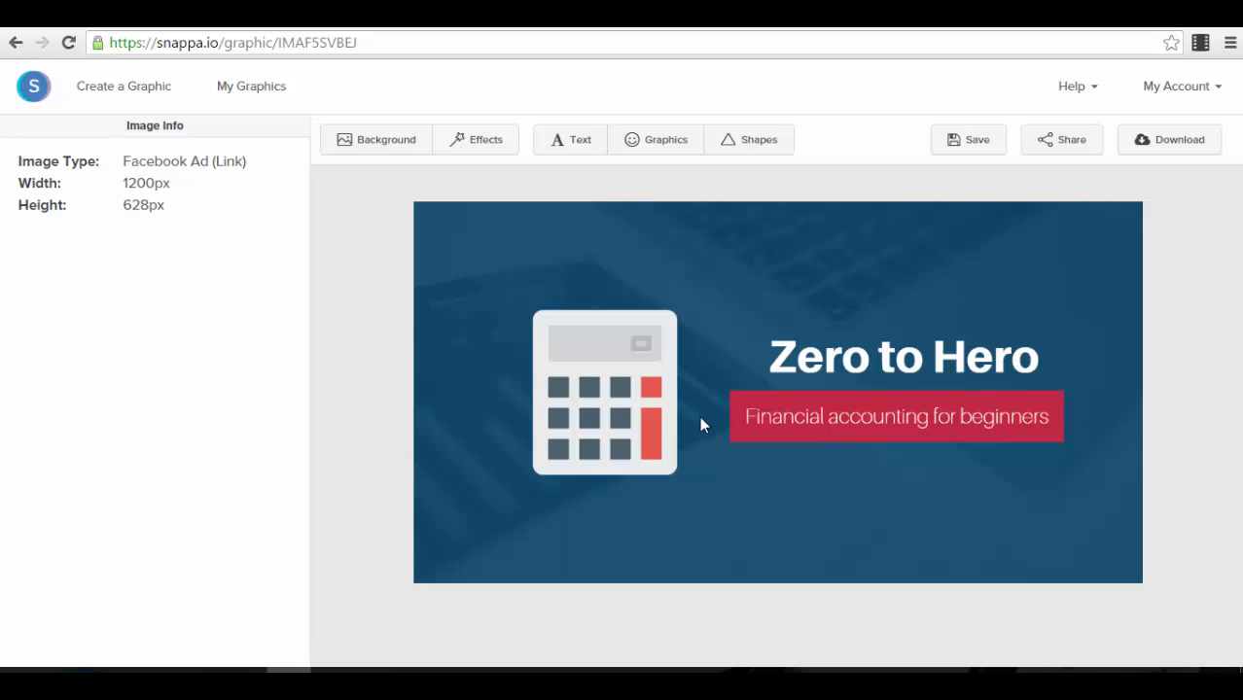
# Step: Try the font list, font size and opacity settings on the "Financial accounting for beginners" text, restoring its original look
pyautogui.click(759, 419)
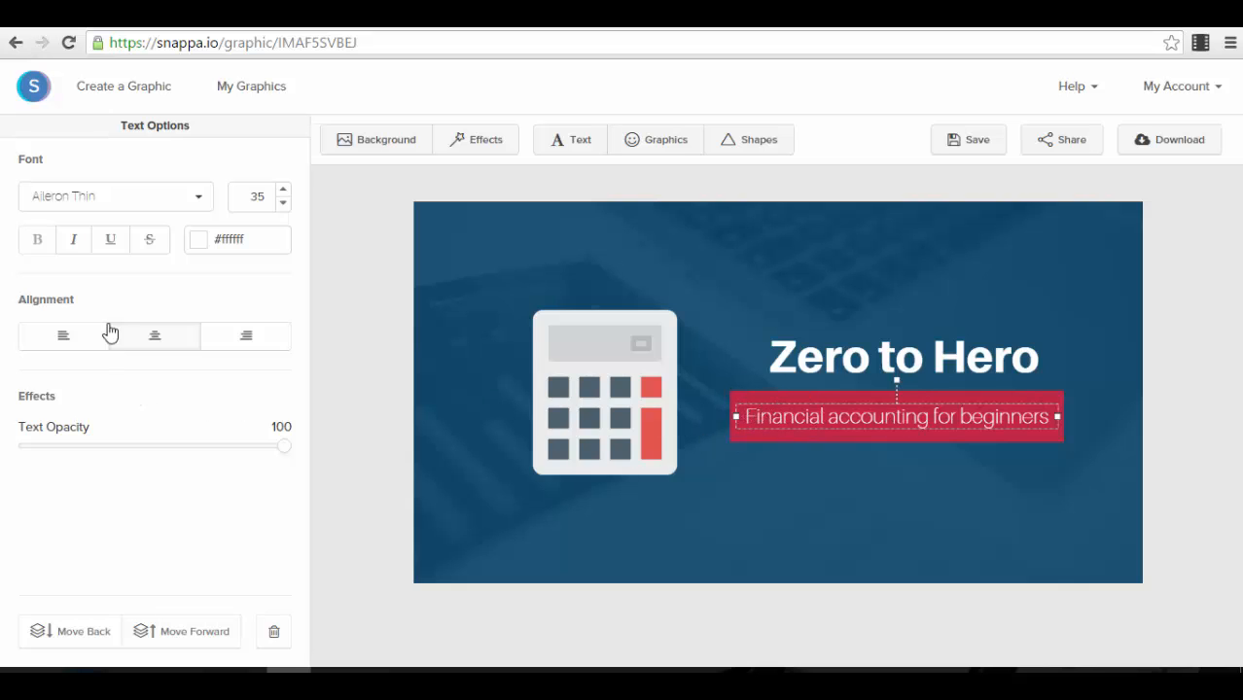
pyautogui.click(146, 204)
pyautogui.click(149, 204)
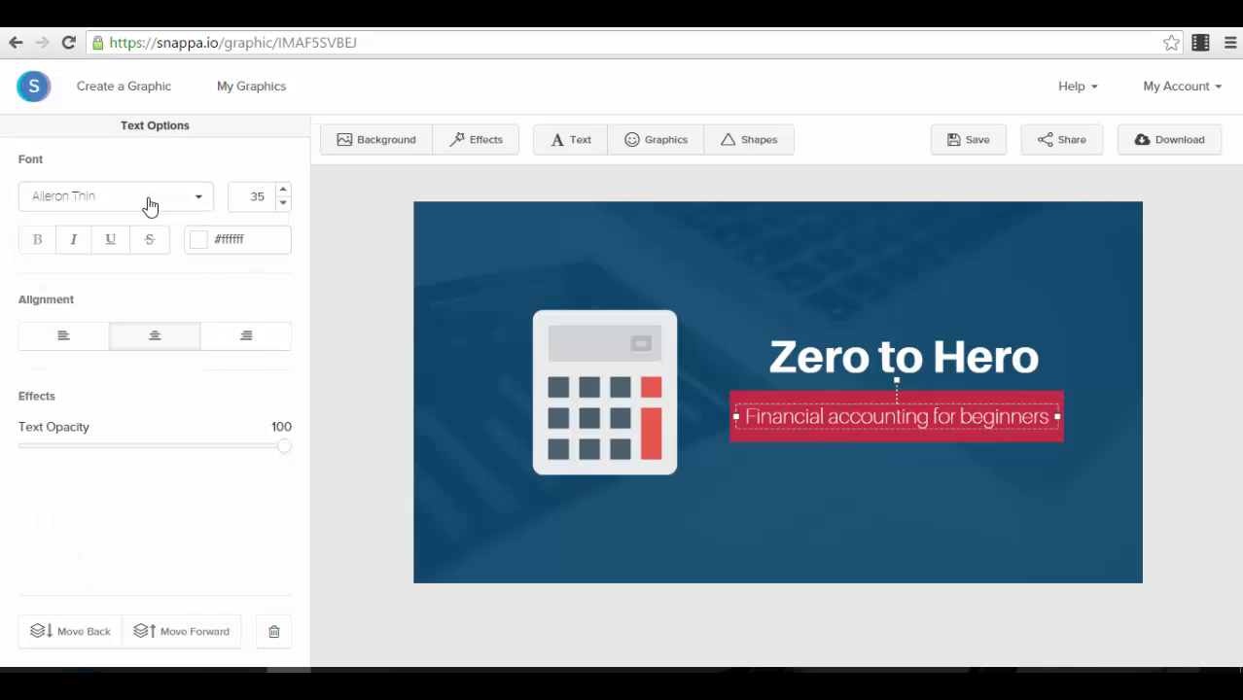
pyautogui.click(283, 190)
pyautogui.click(283, 202)
pyautogui.moveTo(283, 448); pyautogui.dragTo(380, 458)
# Step: Slightly reduce the background's color overlay and try out the blur effect
pyautogui.click(489, 143)
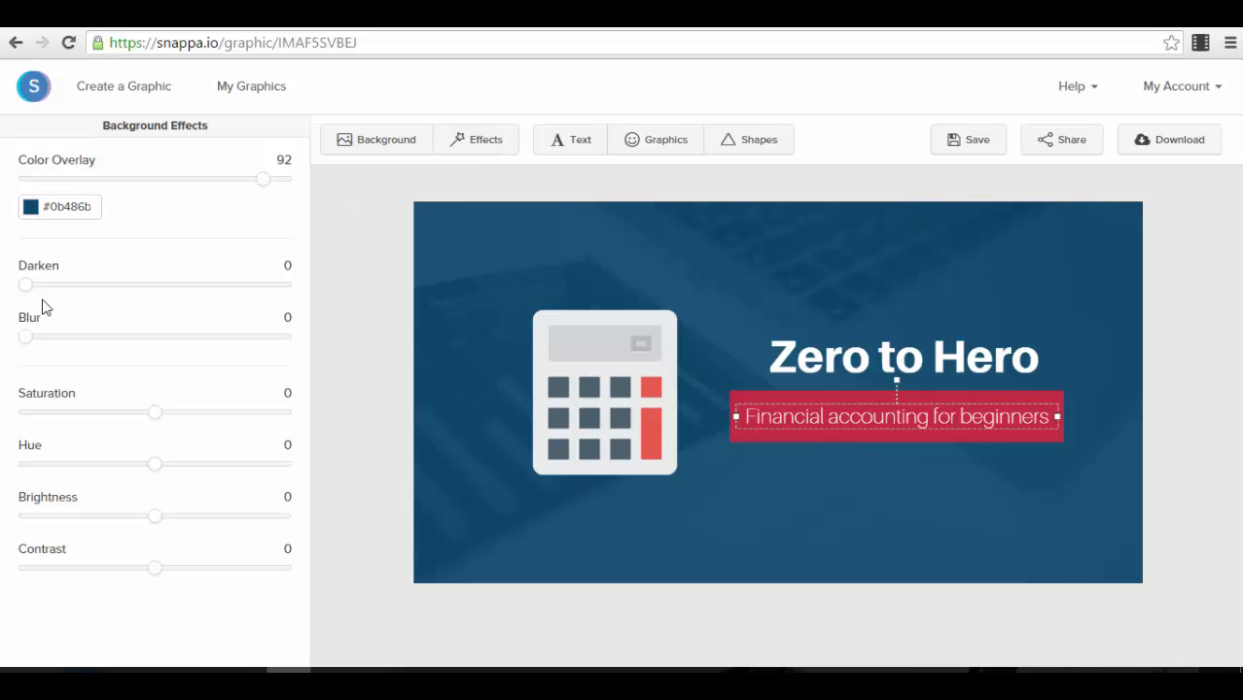
pyautogui.moveTo(265, 184)
pyautogui.mouseDown()
pyautogui.moveTo(124, 196)
pyautogui.moveTo(257, 204)
pyautogui.mouseUp()
pyautogui.moveTo(25, 344)
pyautogui.mouseDown()
pyautogui.moveTo(128, 347)
pyautogui.moveTo(4, 340)
pyautogui.moveTo(21, 317)
pyautogui.moveTo(10, 328)
pyautogui.mouseUp()
# Step: Try the calculator graphic's opacity, restore it to 100, and select the "Zero to Hero" title
pyautogui.click(613, 346)
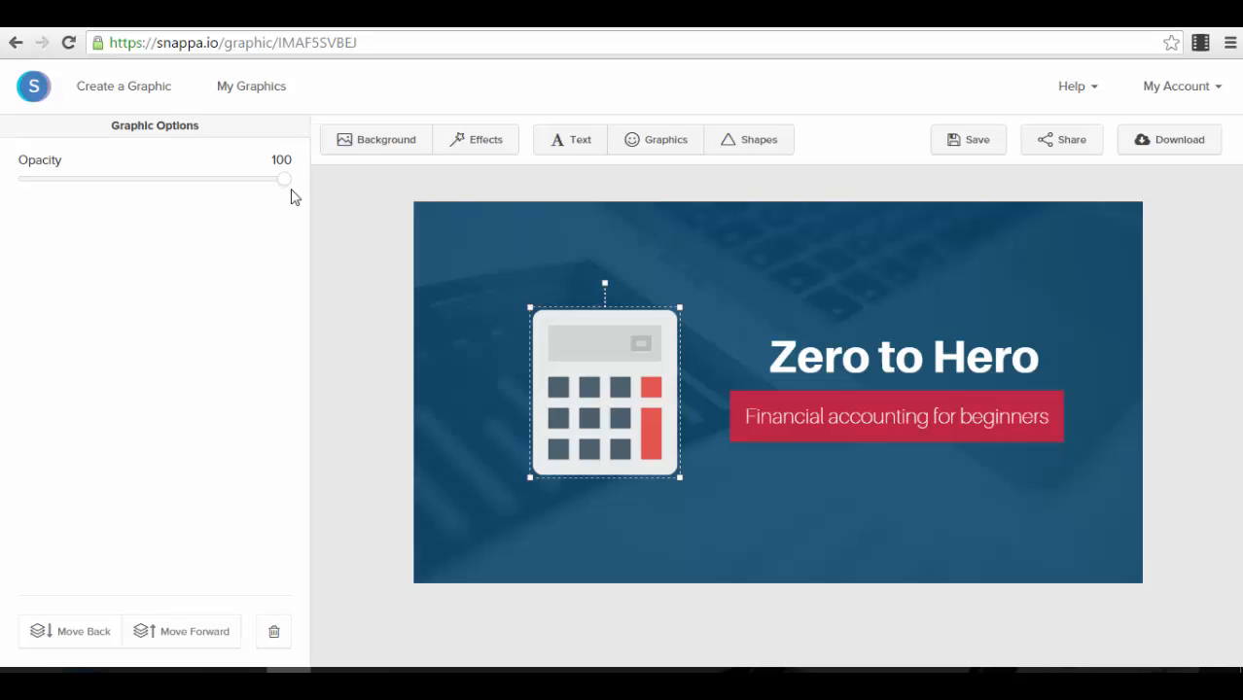
pyautogui.moveTo(284, 180); pyautogui.dragTo(326, 185)
pyautogui.click(849, 359)
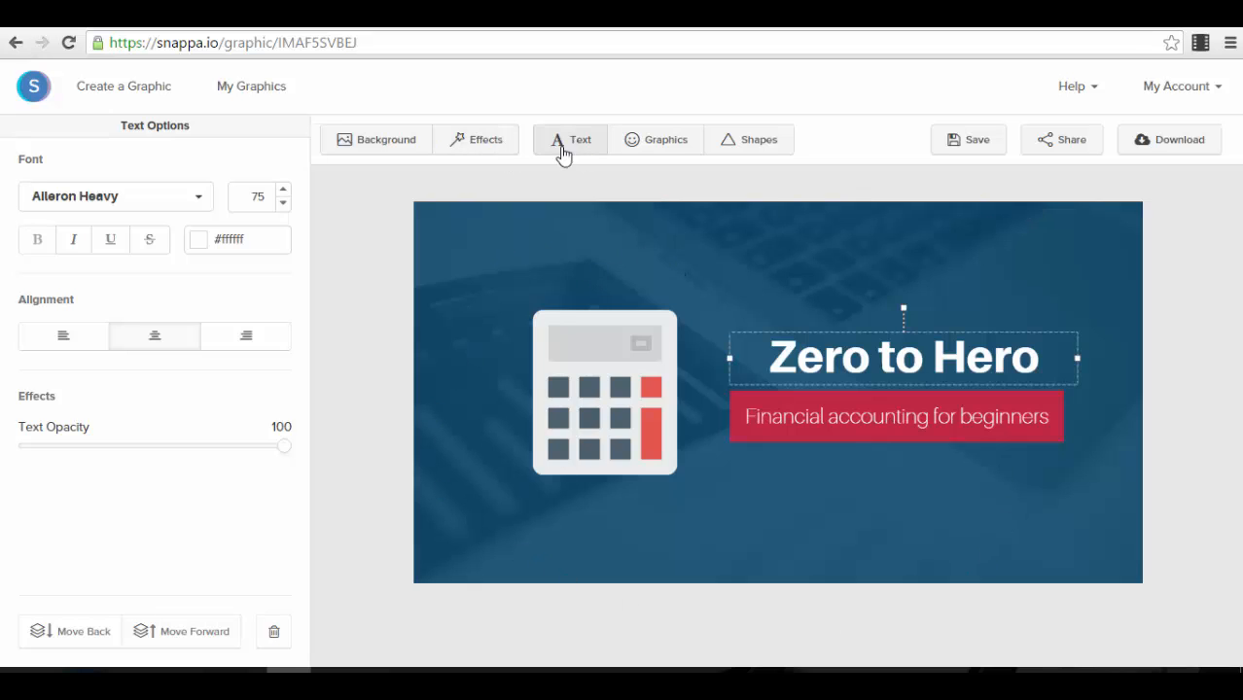
# Step: Browse the stock background images and check the option for uploading a custom background
pyautogui.click(368, 144)
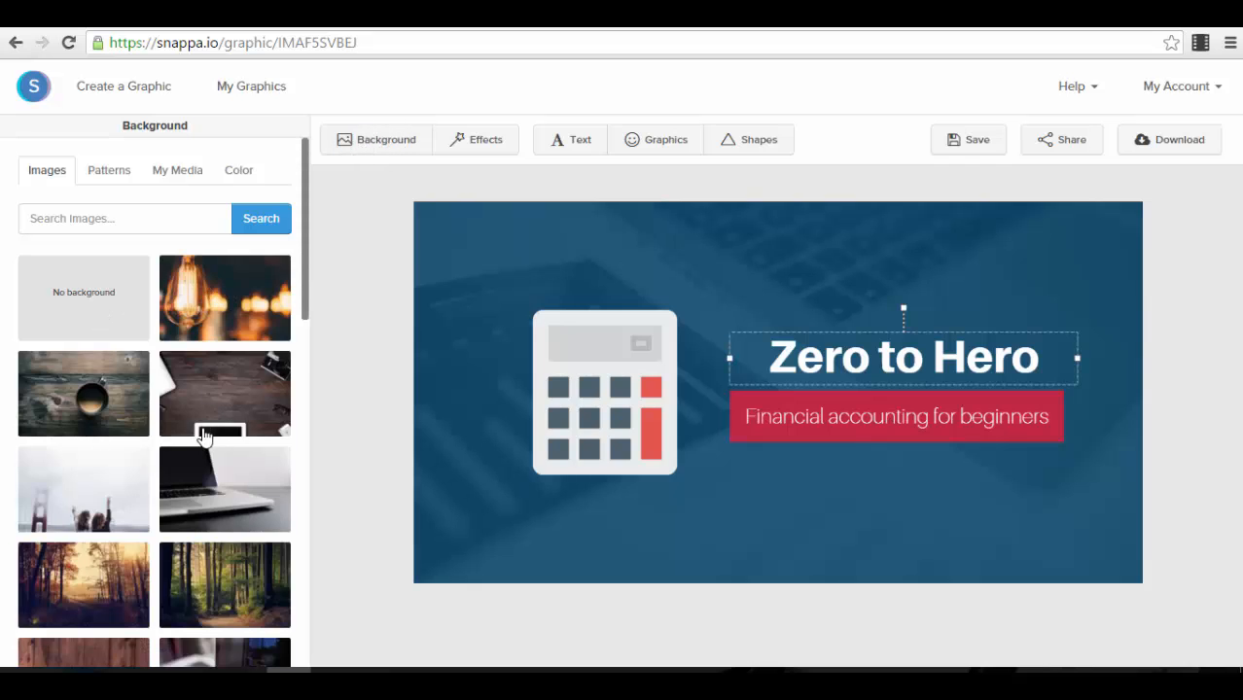
pyautogui.scroll(-2, 206, 437)
pyautogui.scroll(-2, 154, 298)
pyautogui.scroll(-4, 243, 321)
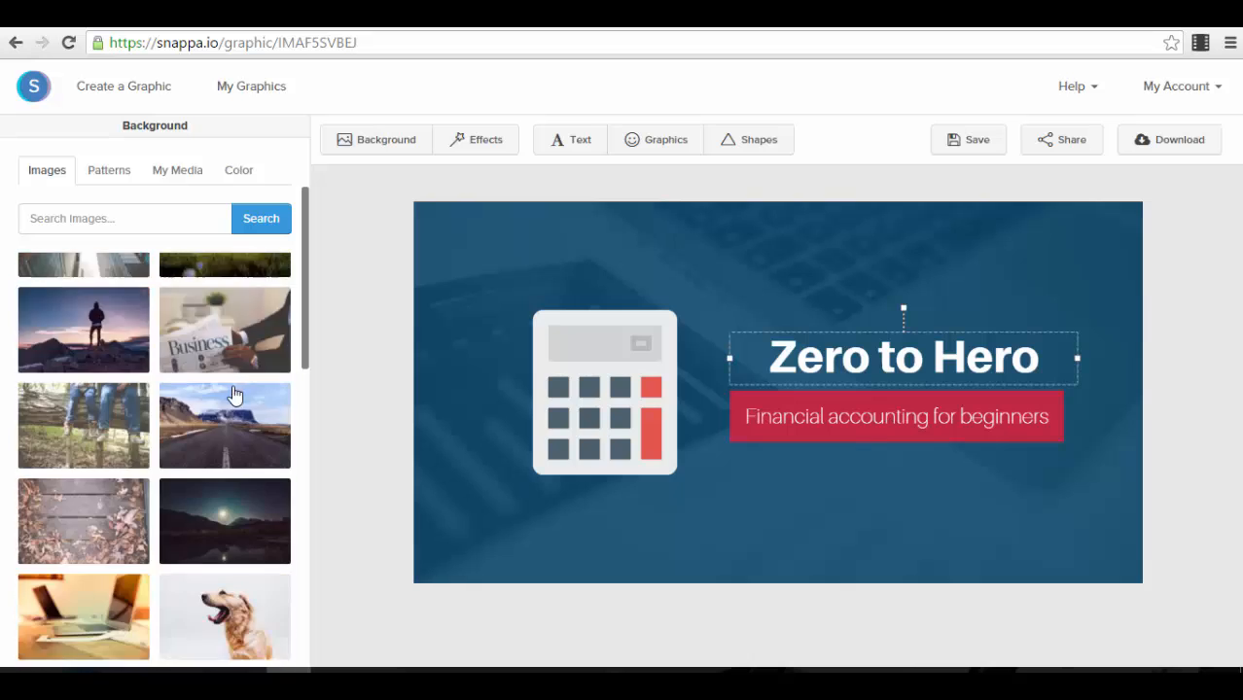
pyautogui.scroll(-5, 232, 393)
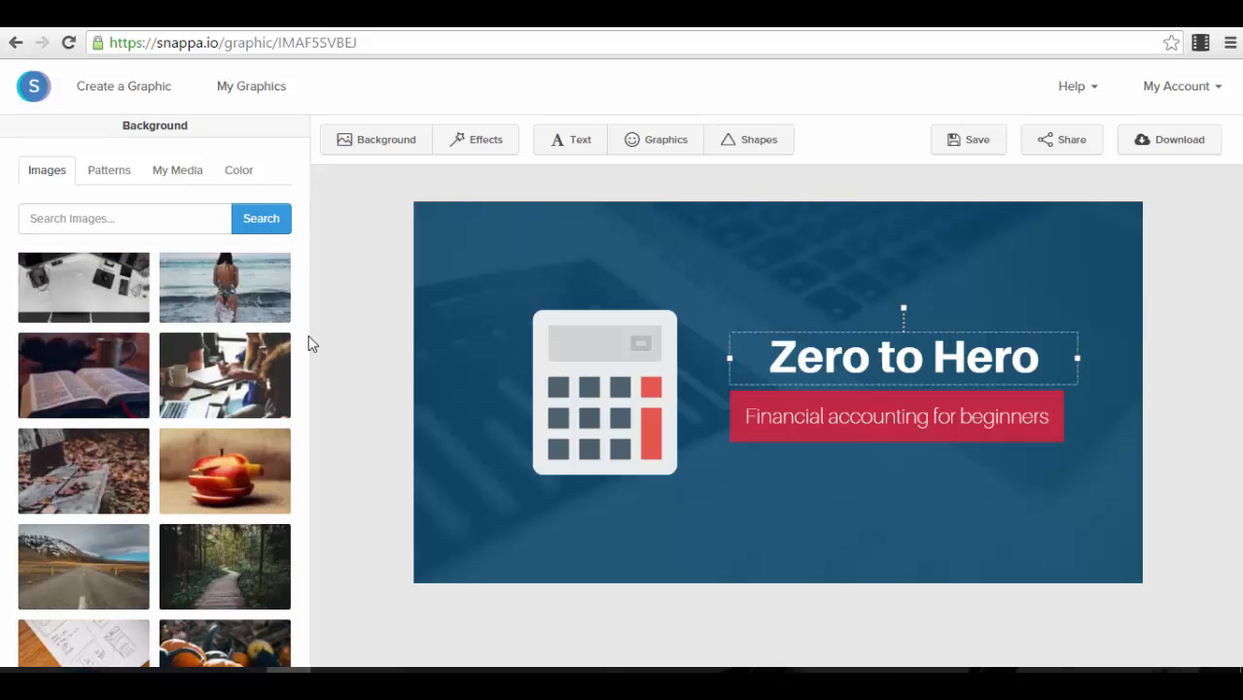
pyautogui.moveTo(302, 347); pyautogui.dragTo(305, 431)
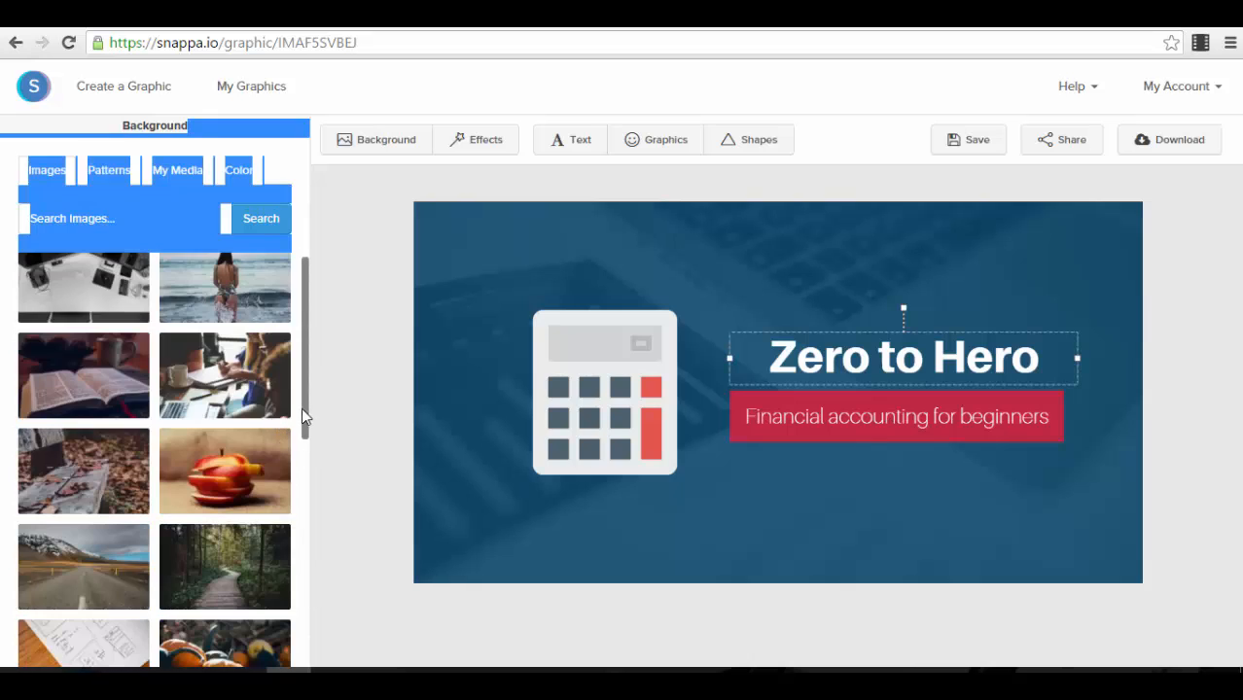
pyautogui.click(360, 389)
pyautogui.click(191, 177)
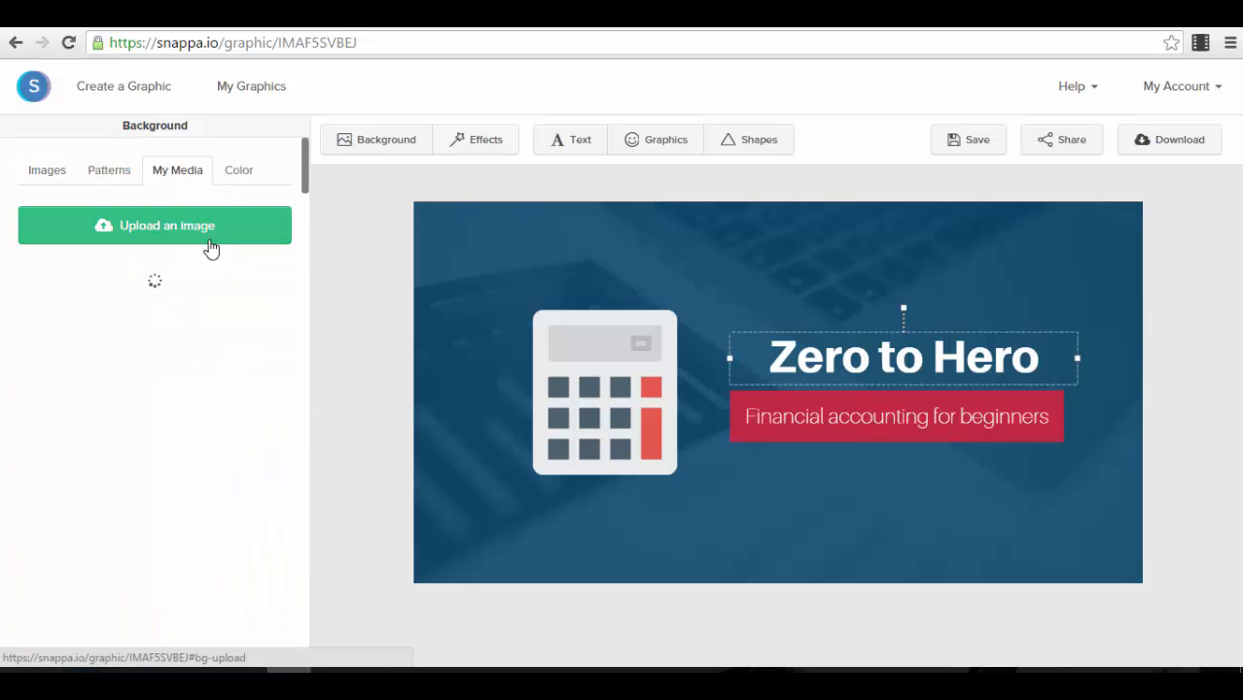
# Step: Try the light bulb photo as the background, settling on the coffee cup on dark wood photo instead
pyautogui.click(56, 170)
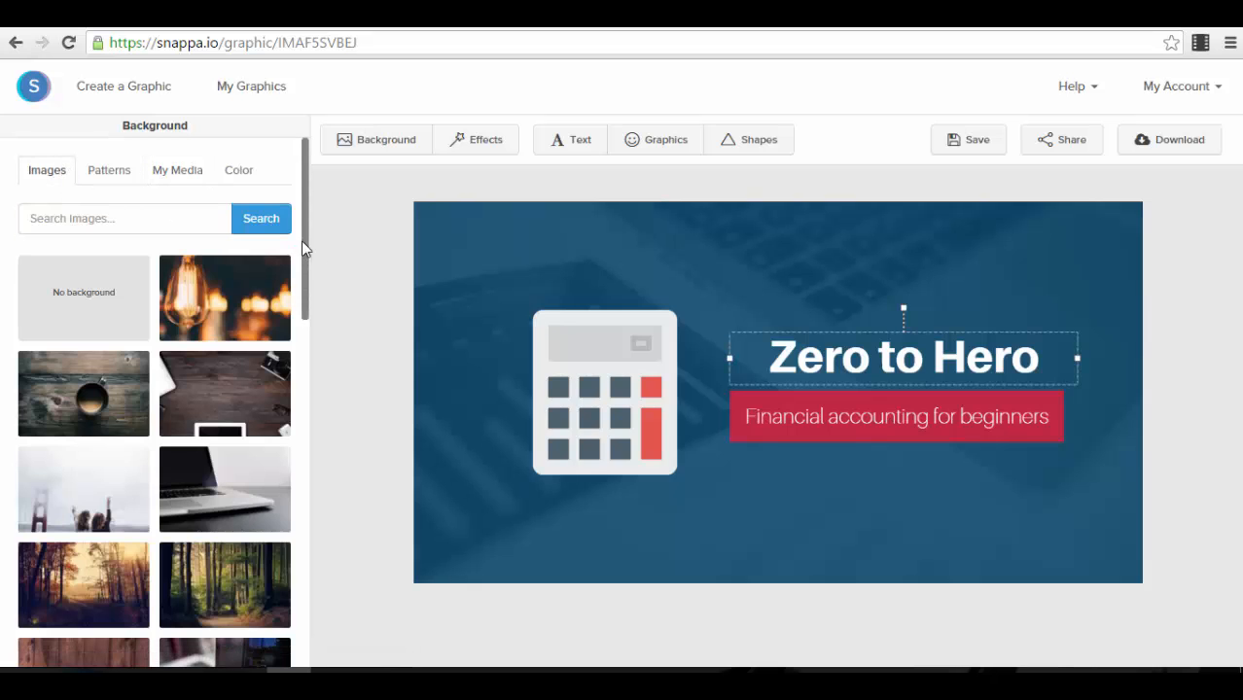
pyautogui.click(230, 301)
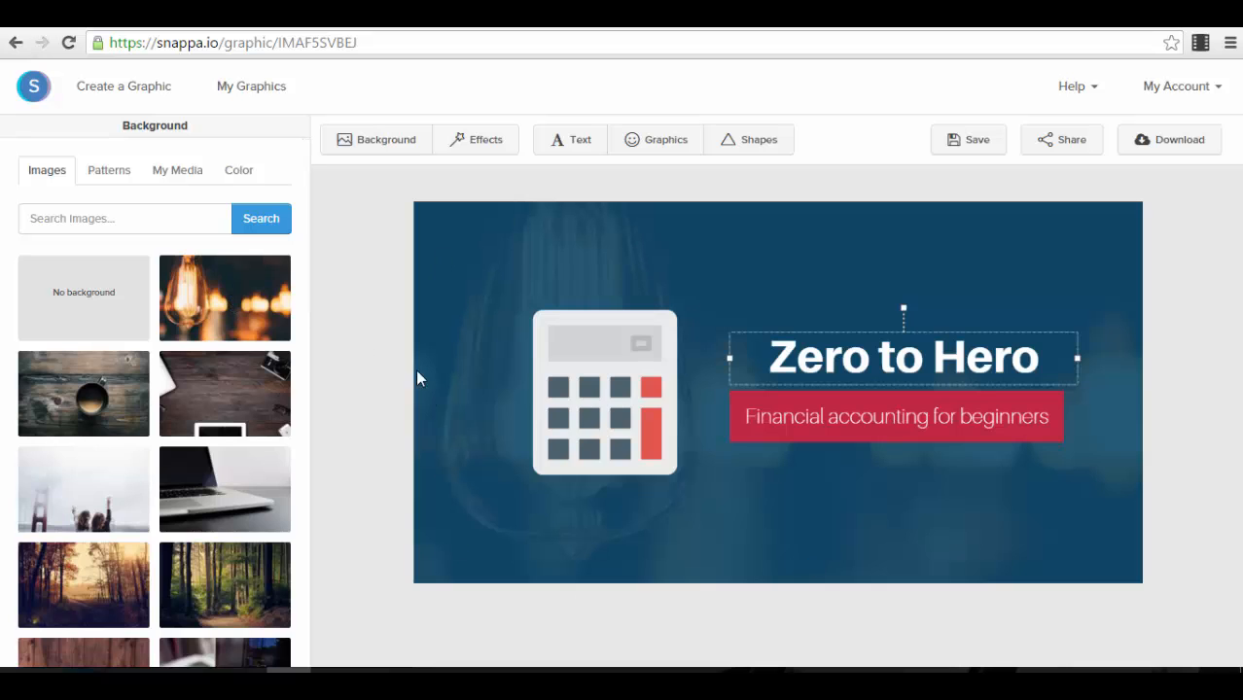
pyautogui.scroll(-1, 112, 332)
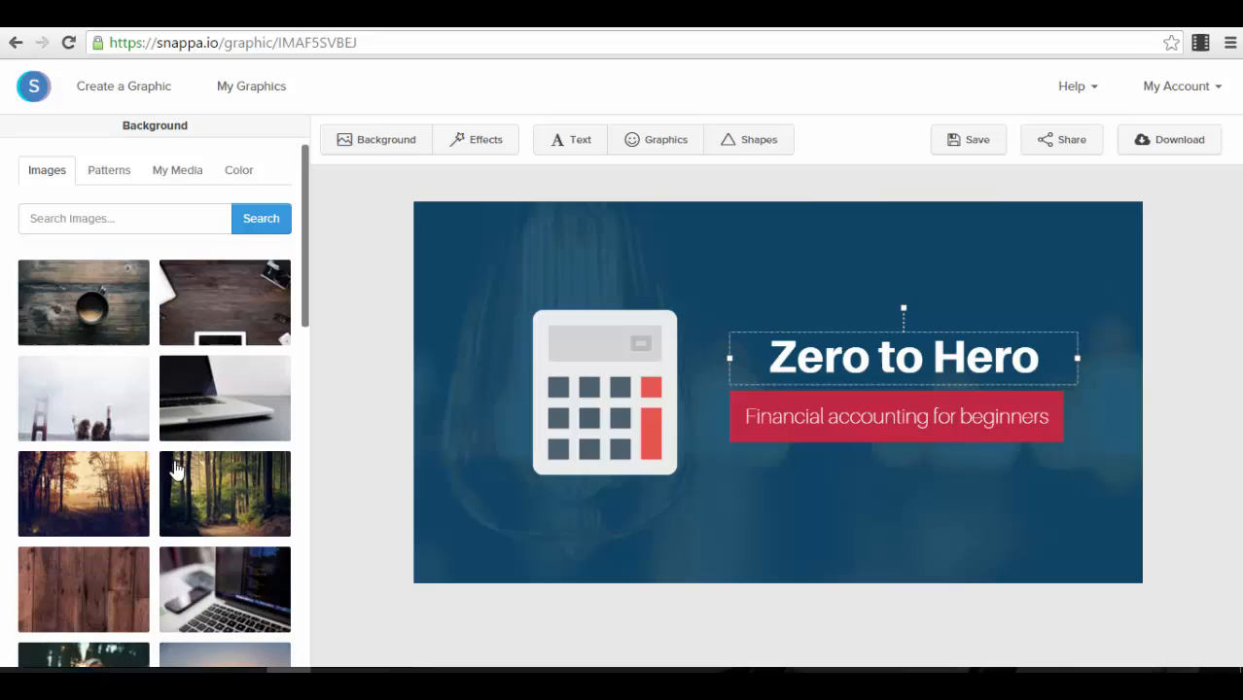
pyautogui.click(112, 333)
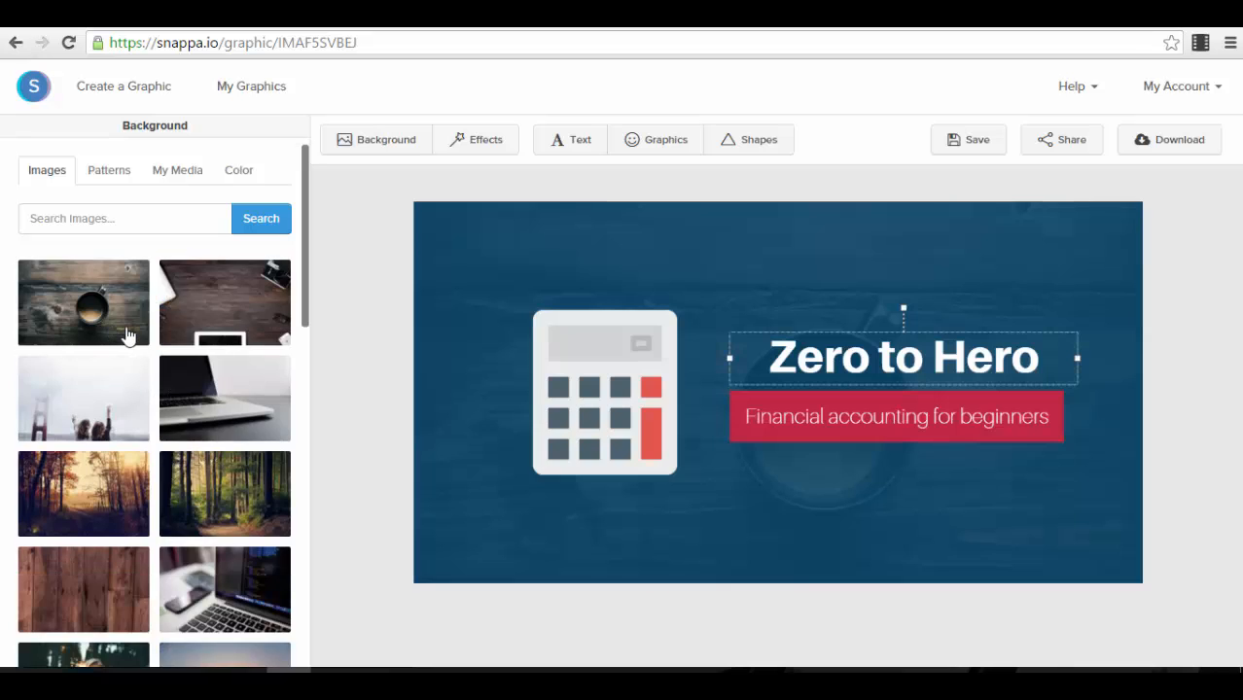
# Step: Look through the background patterns and check the solid background color option
pyautogui.click(105, 184)
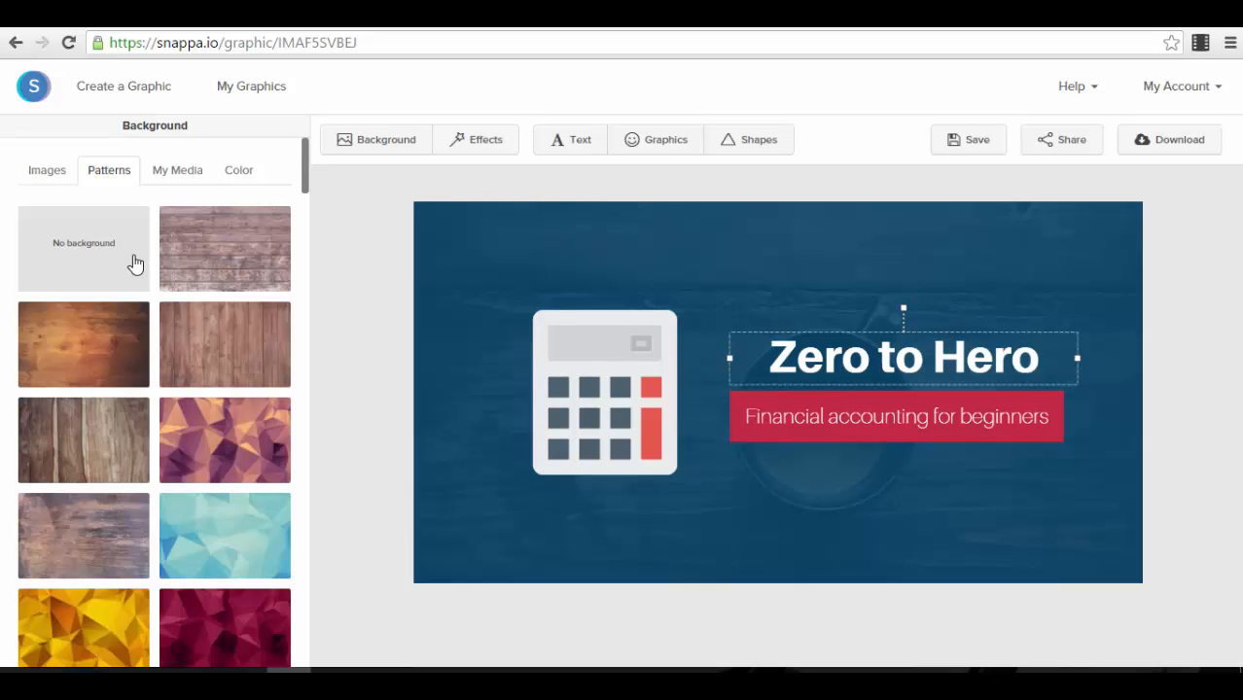
pyautogui.scroll(-15, 248, 325)
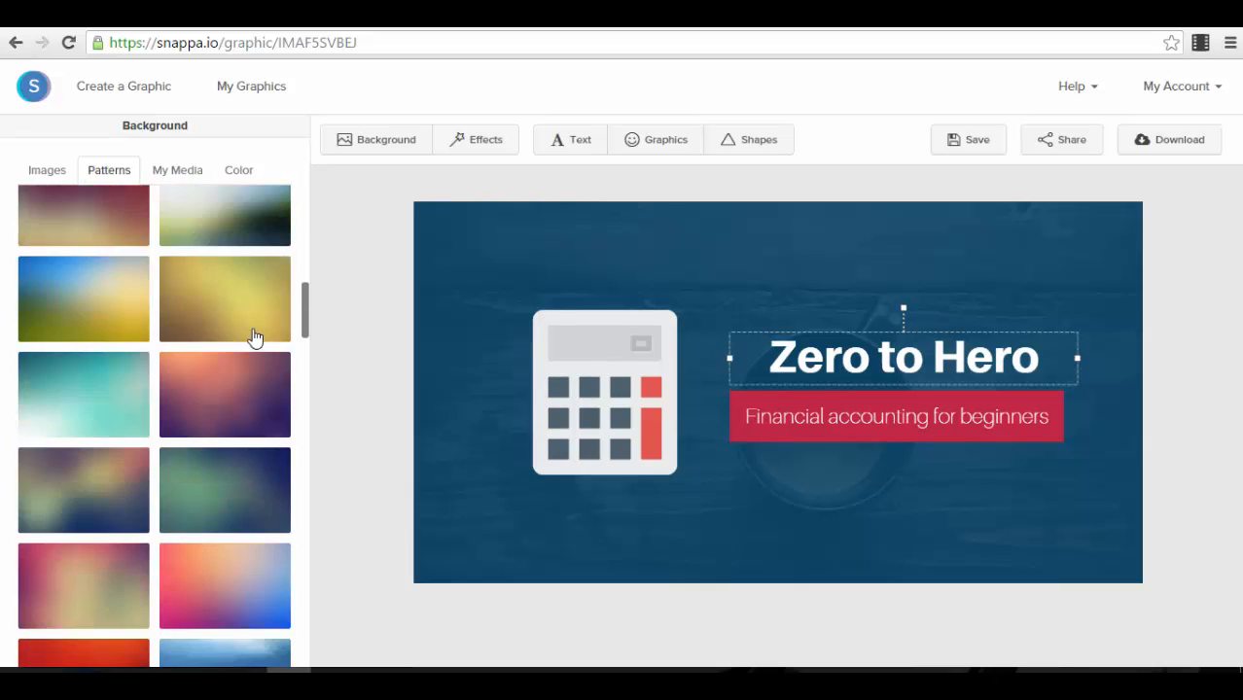
pyautogui.scroll(-10, 255, 339)
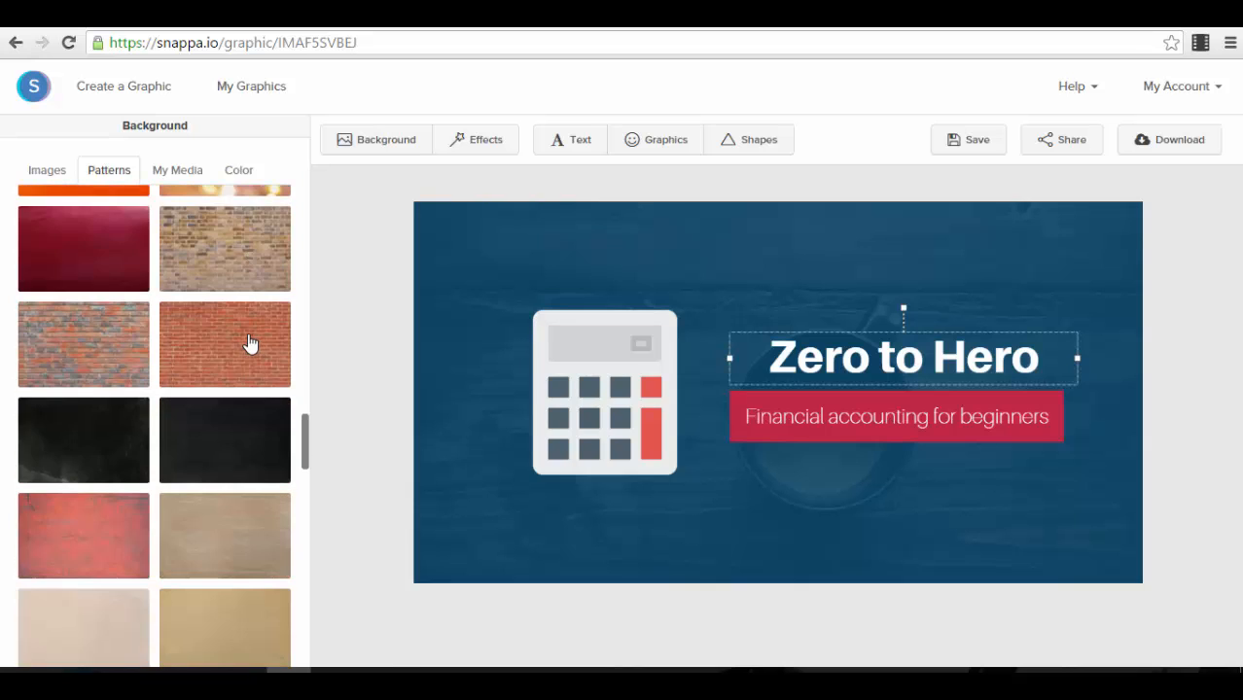
pyautogui.scroll(8, 248, 342)
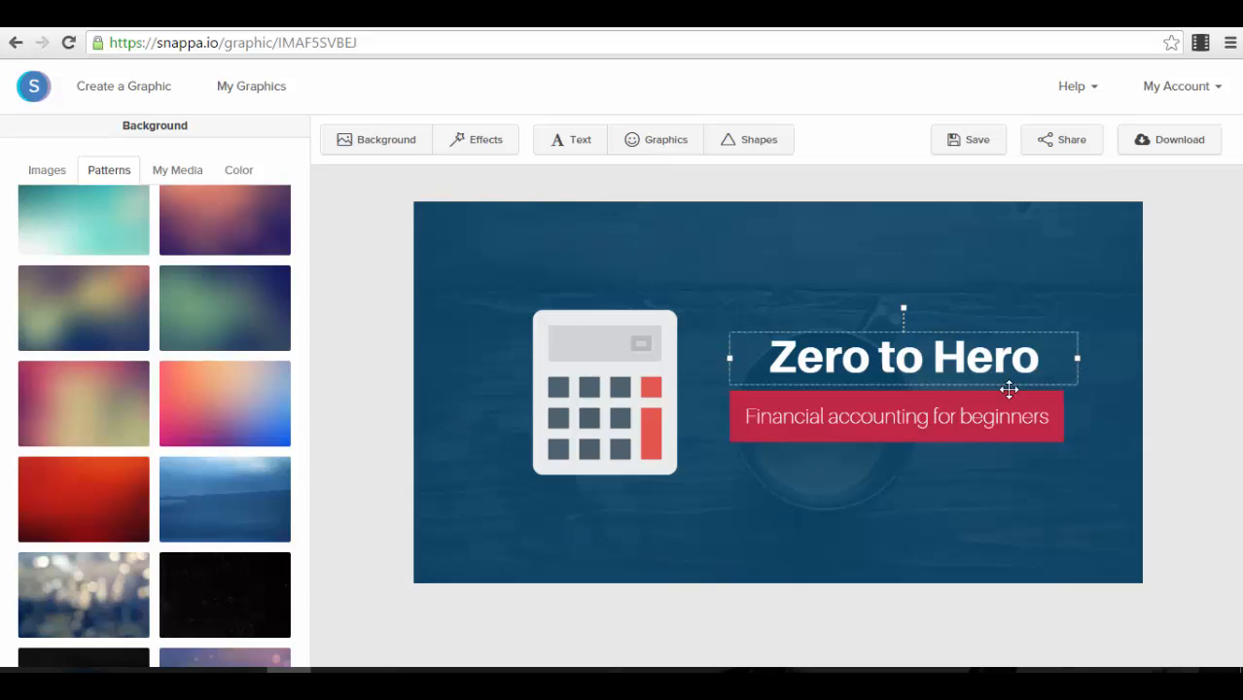
pyautogui.click(986, 299)
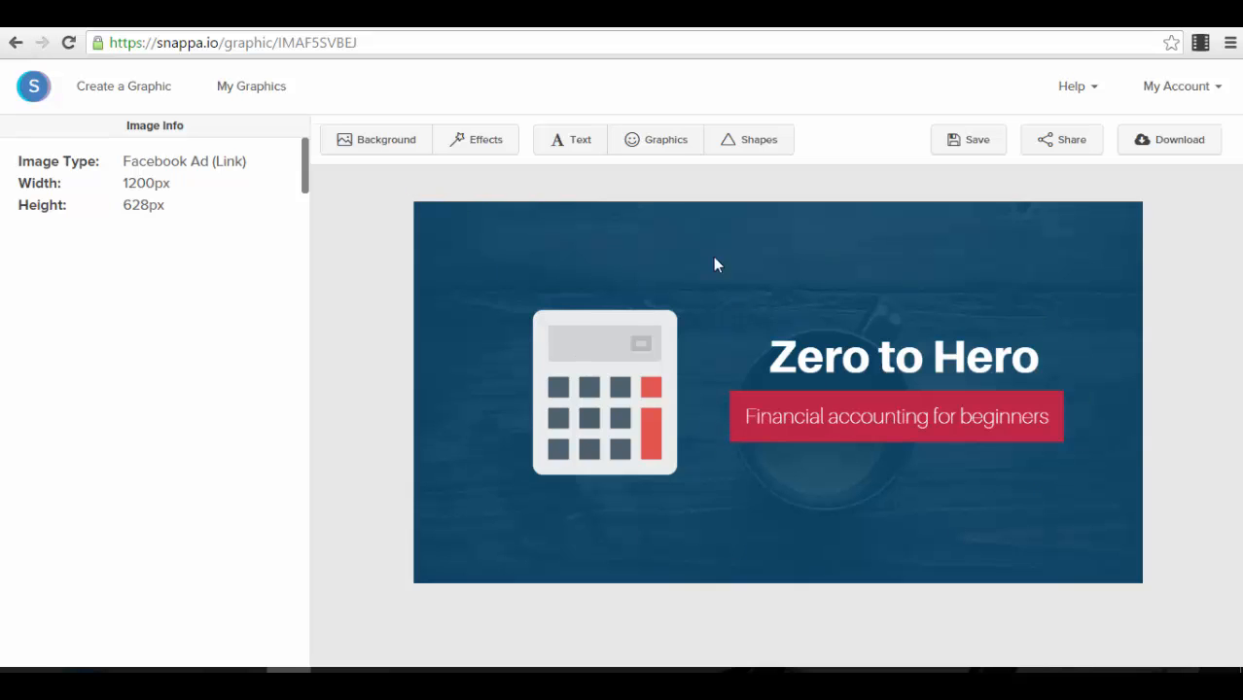
pyautogui.click(387, 149)
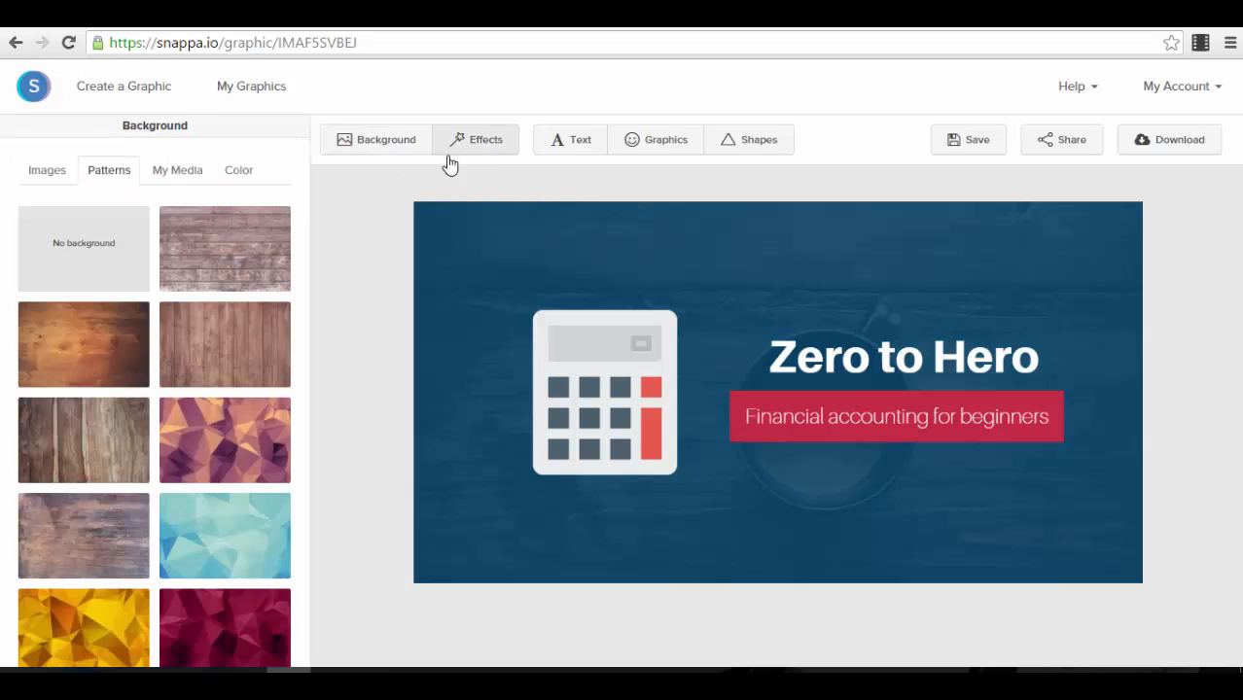
pyautogui.scroll(-4, 225, 394)
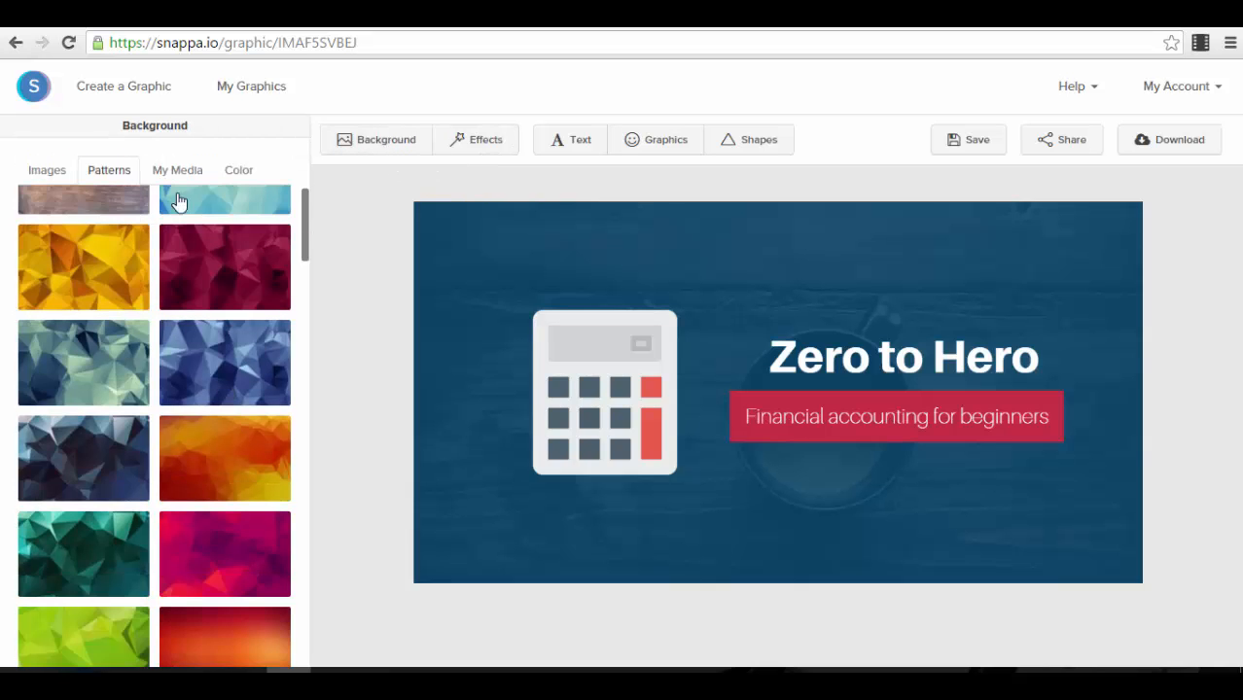
pyautogui.click(240, 169)
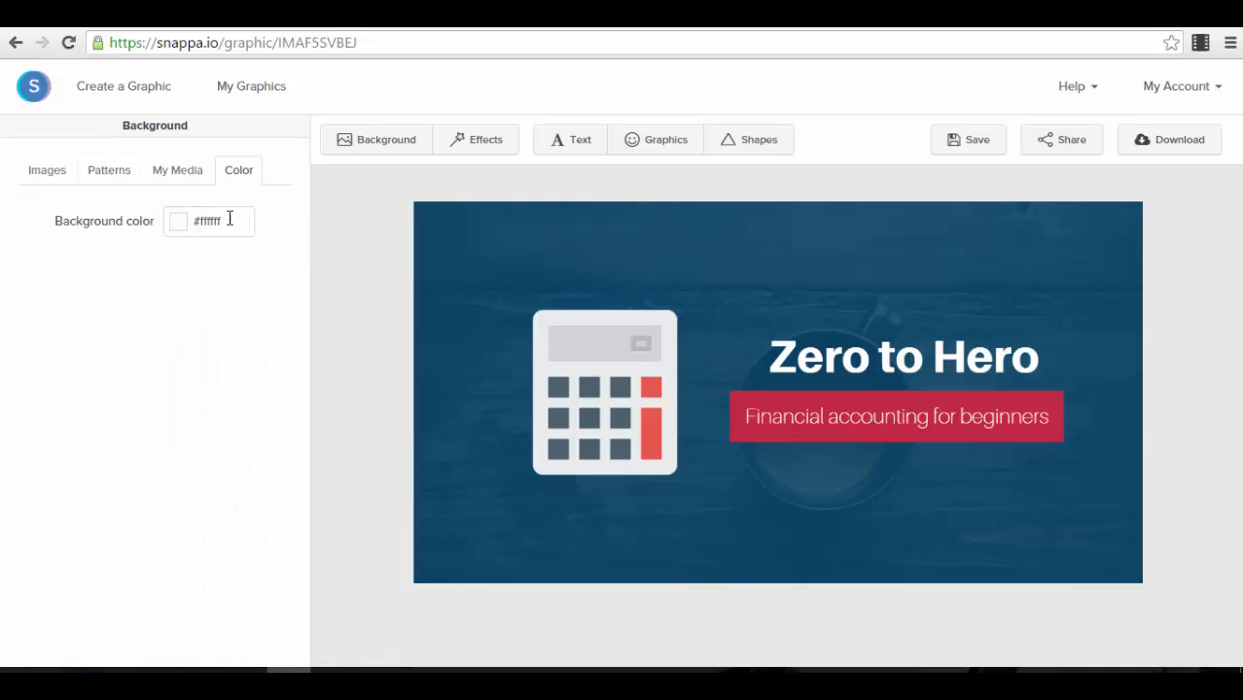
# Step: Look through the available graphics and delete the calculator from the design
pyautogui.click(646, 142)
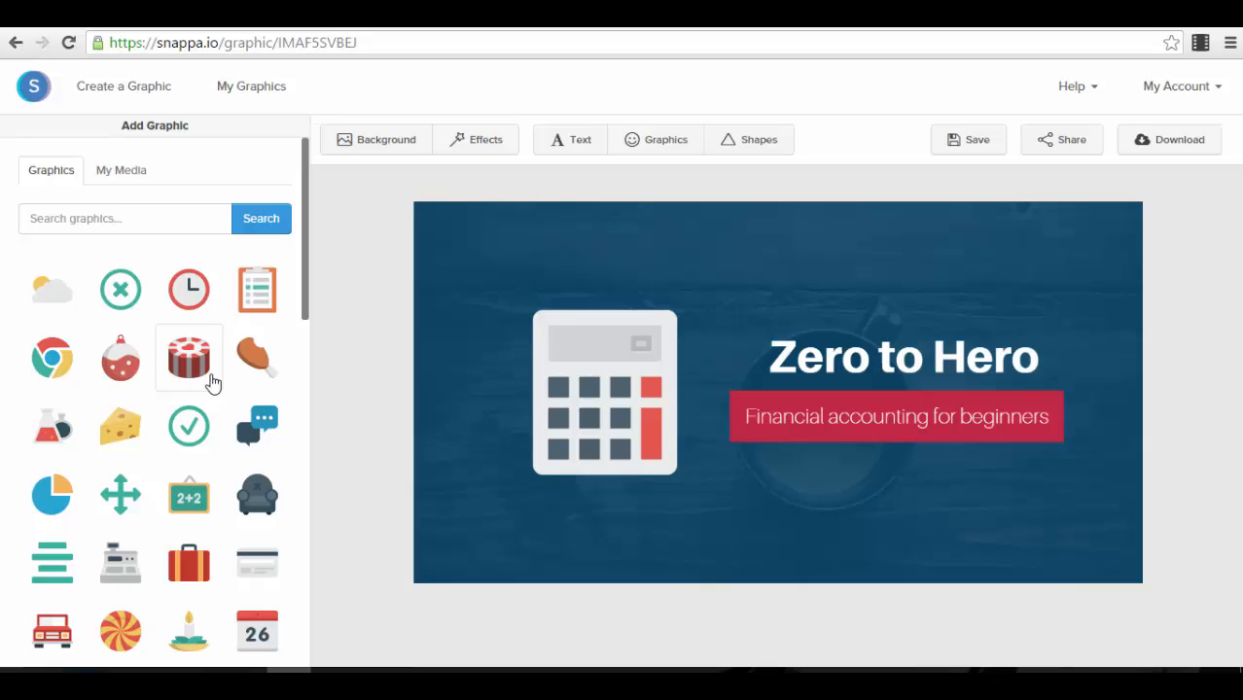
pyautogui.click(627, 359)
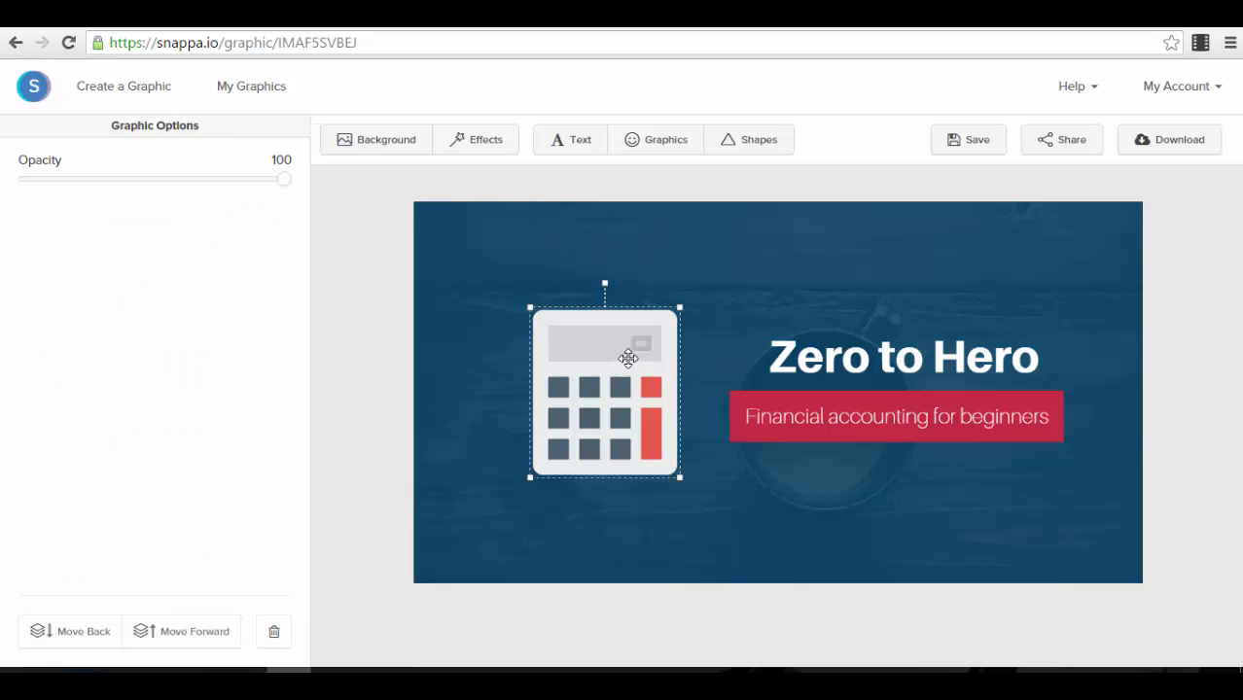
pyautogui.click(654, 148)
pyautogui.scroll(-5, 244, 408)
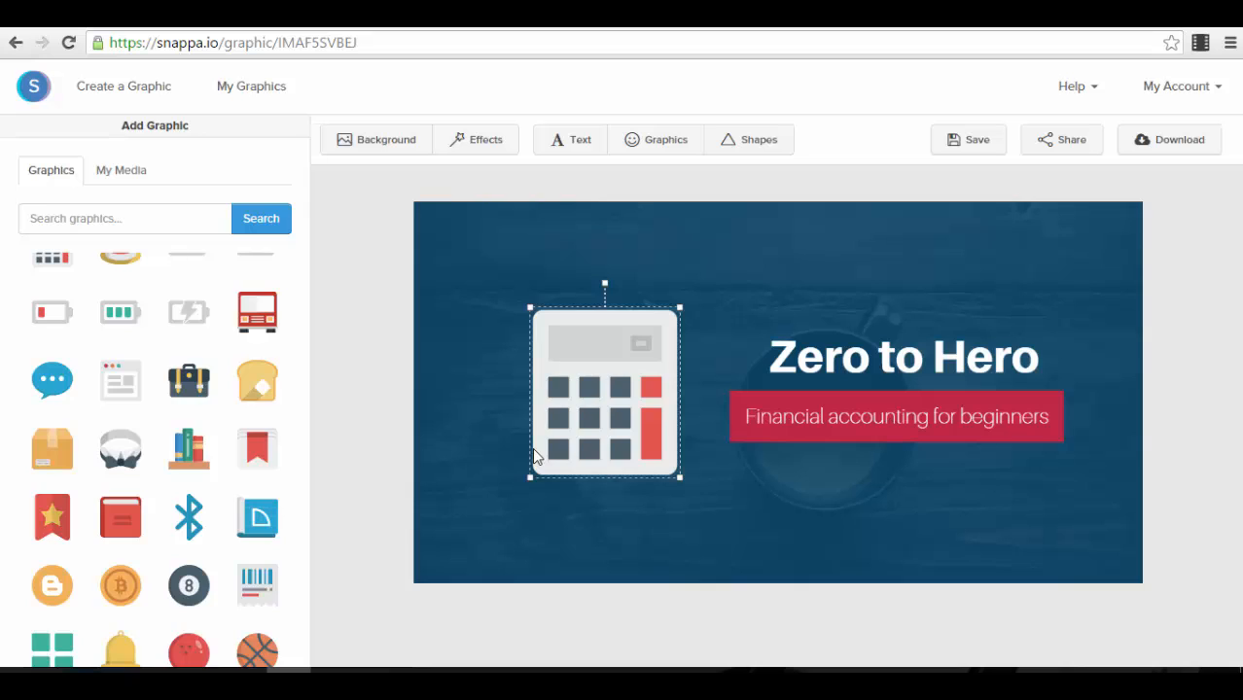
pyautogui.press('Delete')
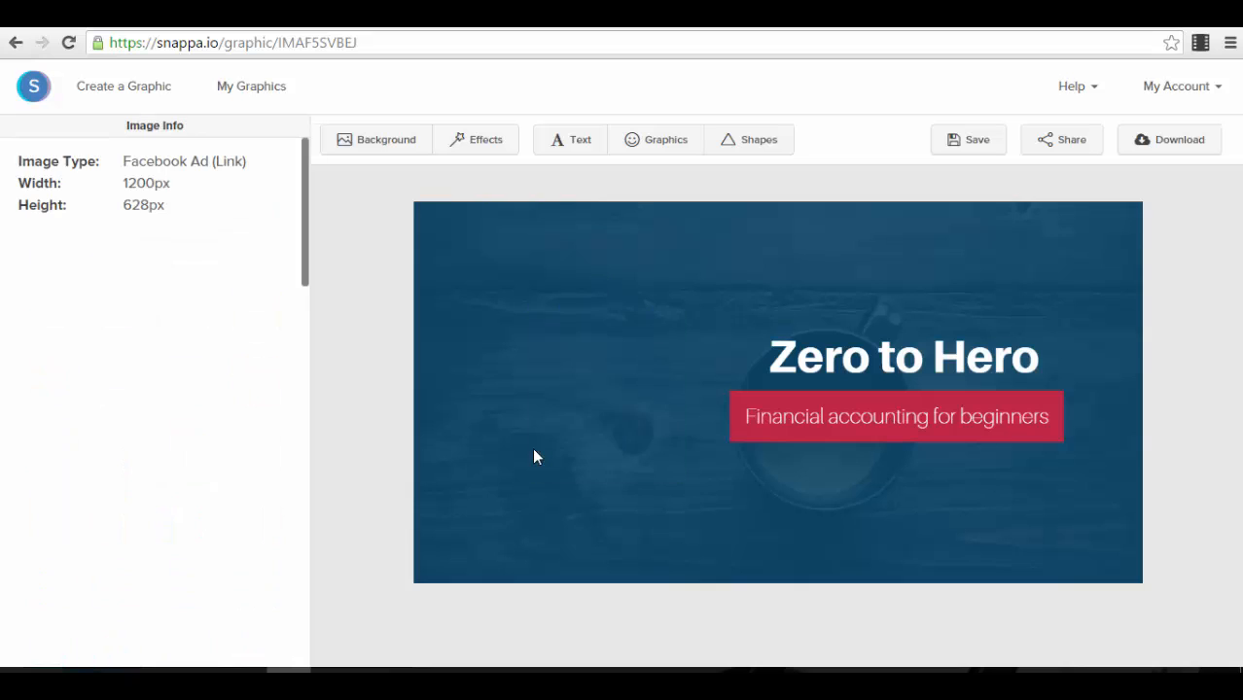
# Step: Add the red calendar graphic showing 26 and place it beside the "Zero to Hero" text, in the calculator's former spot
pyautogui.click(632, 142)
pyautogui.scroll(-3, 146, 443)
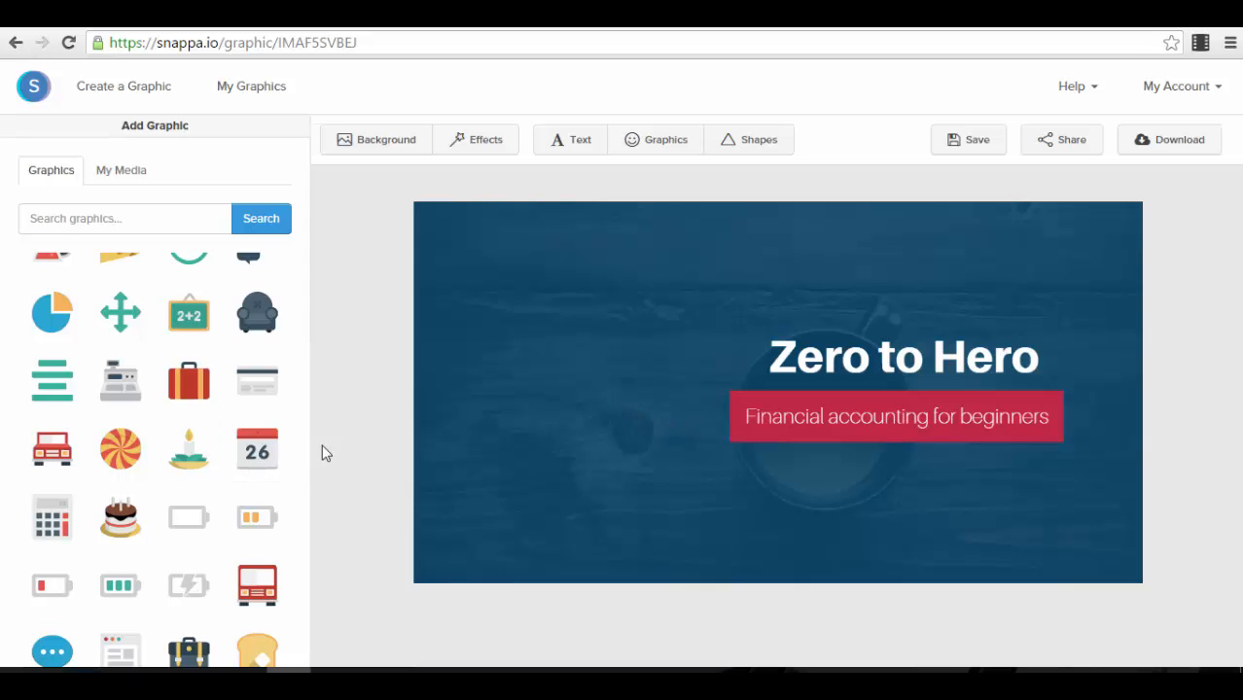
pyautogui.click(259, 451)
pyautogui.moveTo(777, 400); pyautogui.dragTo(688, 480)
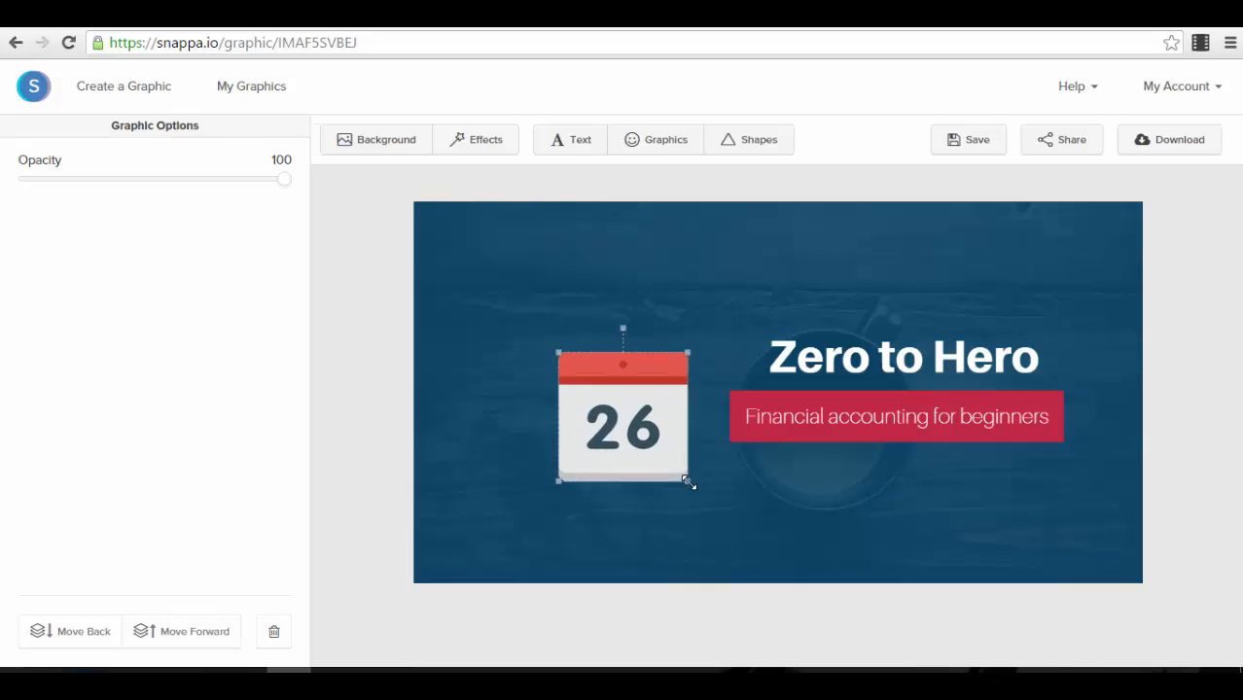
pyautogui.moveTo(639, 439); pyautogui.dragTo(622, 416)
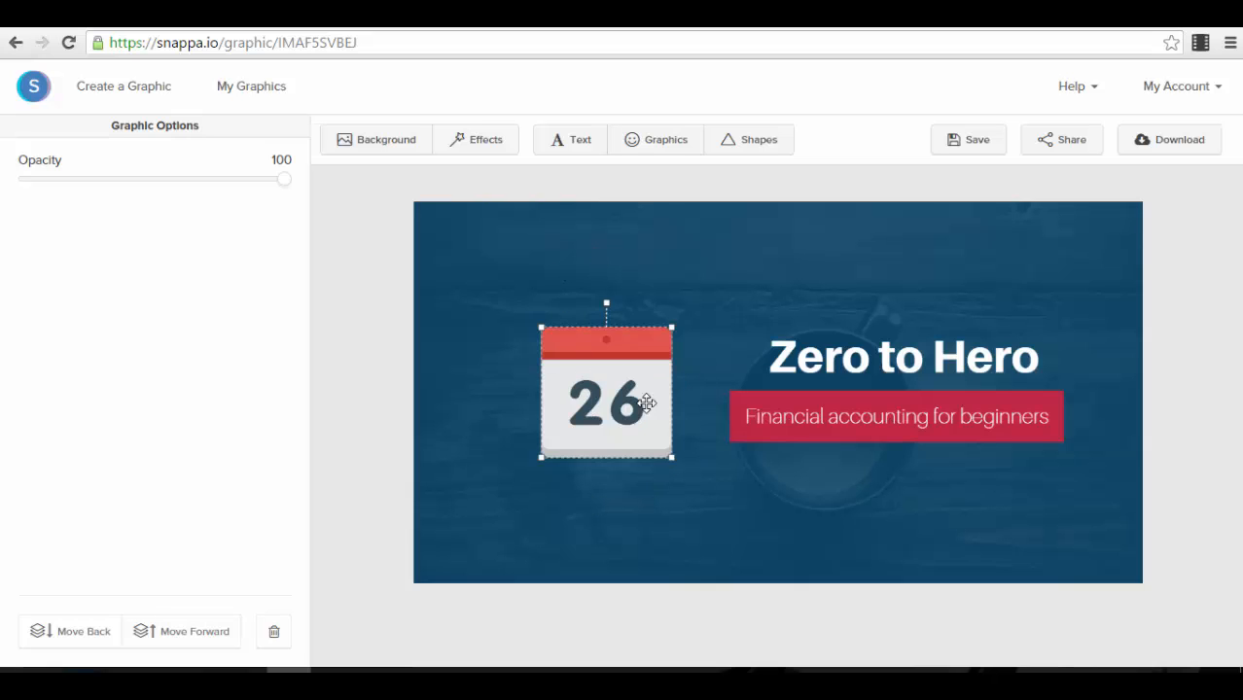
# Step: Browse further through the graphics library to examine the range of available icons
pyautogui.click(643, 152)
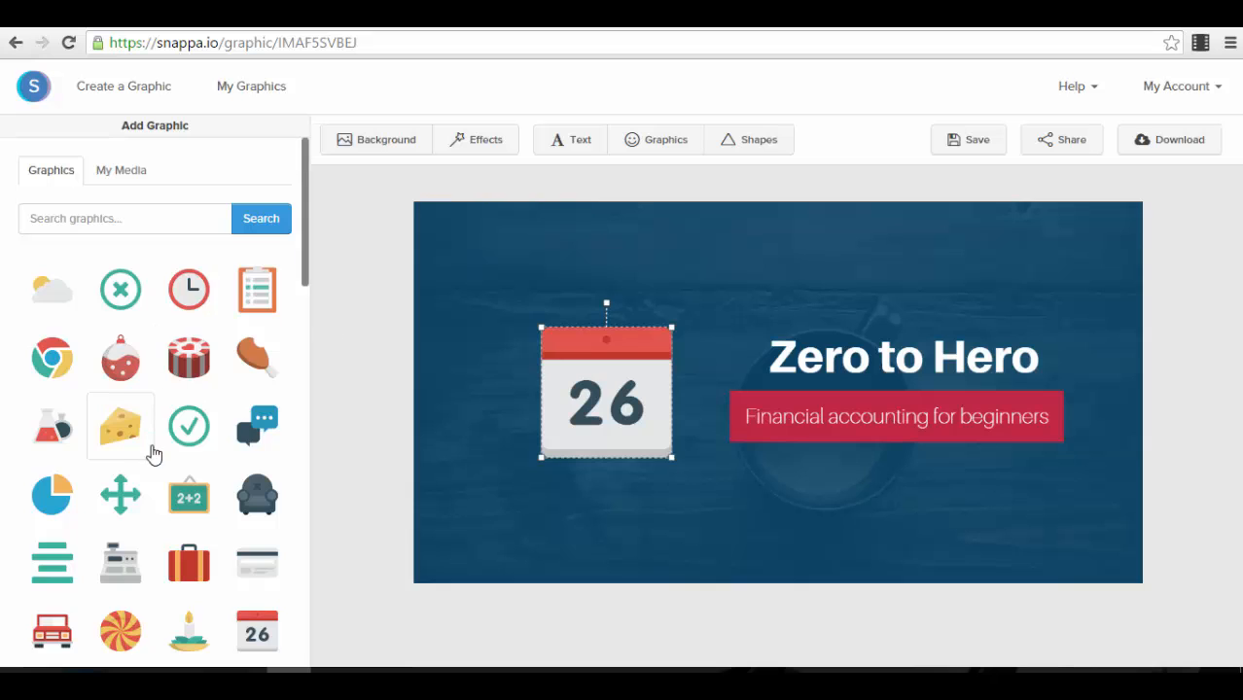
pyautogui.scroll(-1, 121, 428)
pyautogui.scroll(-3, 242, 483)
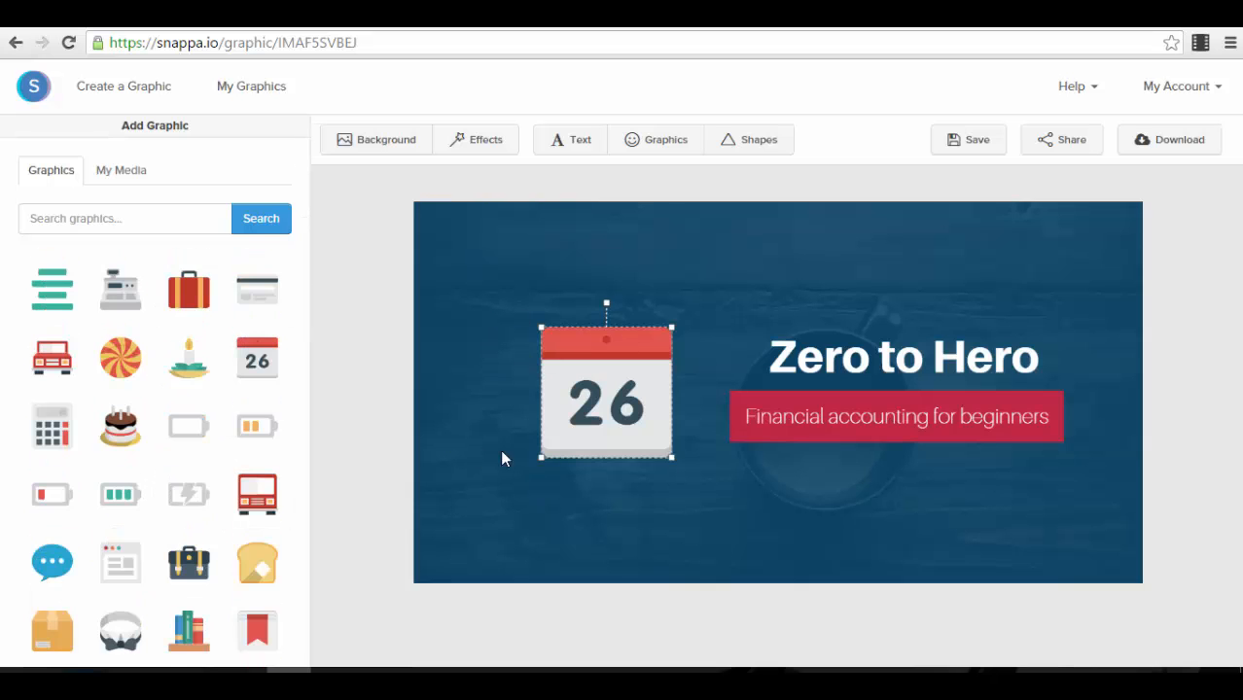
pyautogui.scroll(-2, 88, 542)
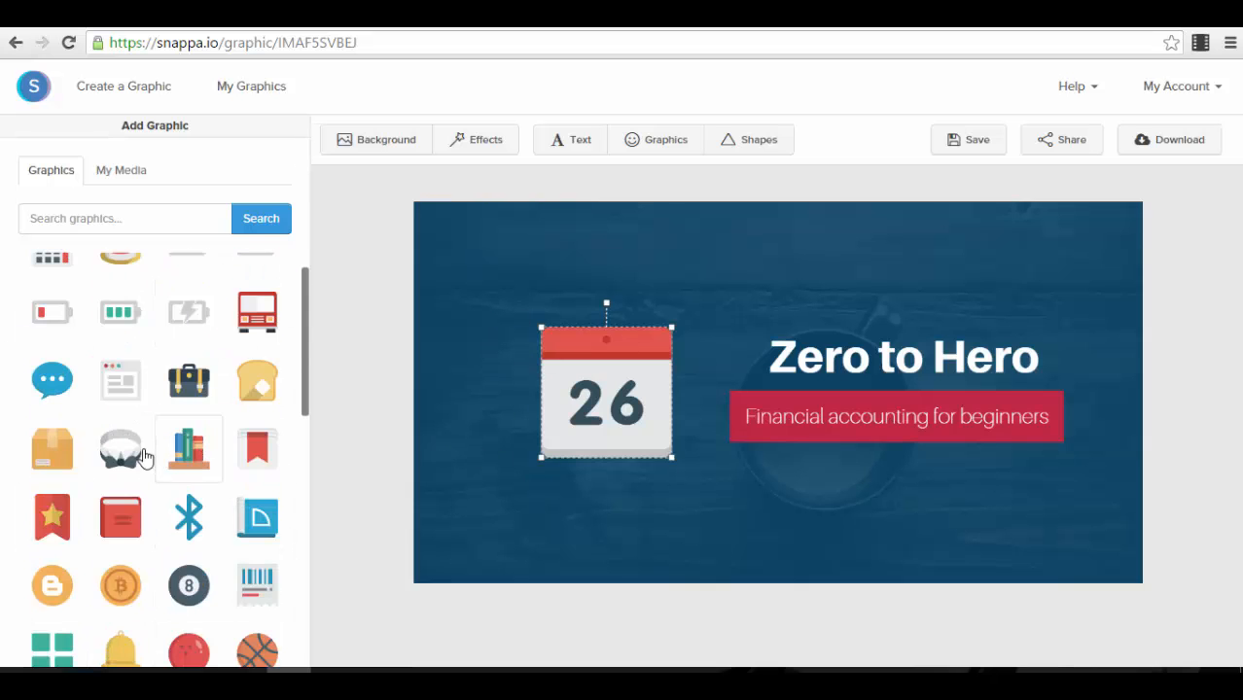
pyautogui.scroll(-2, 126, 526)
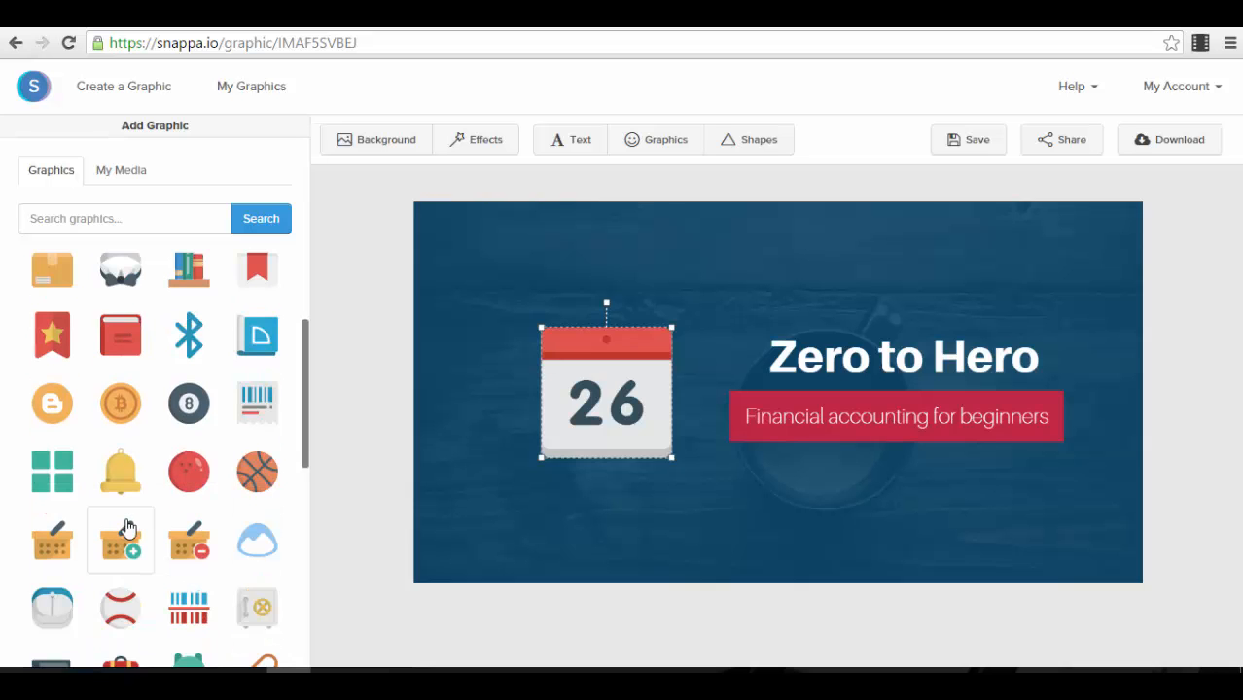
pyautogui.scroll(-3, 146, 496)
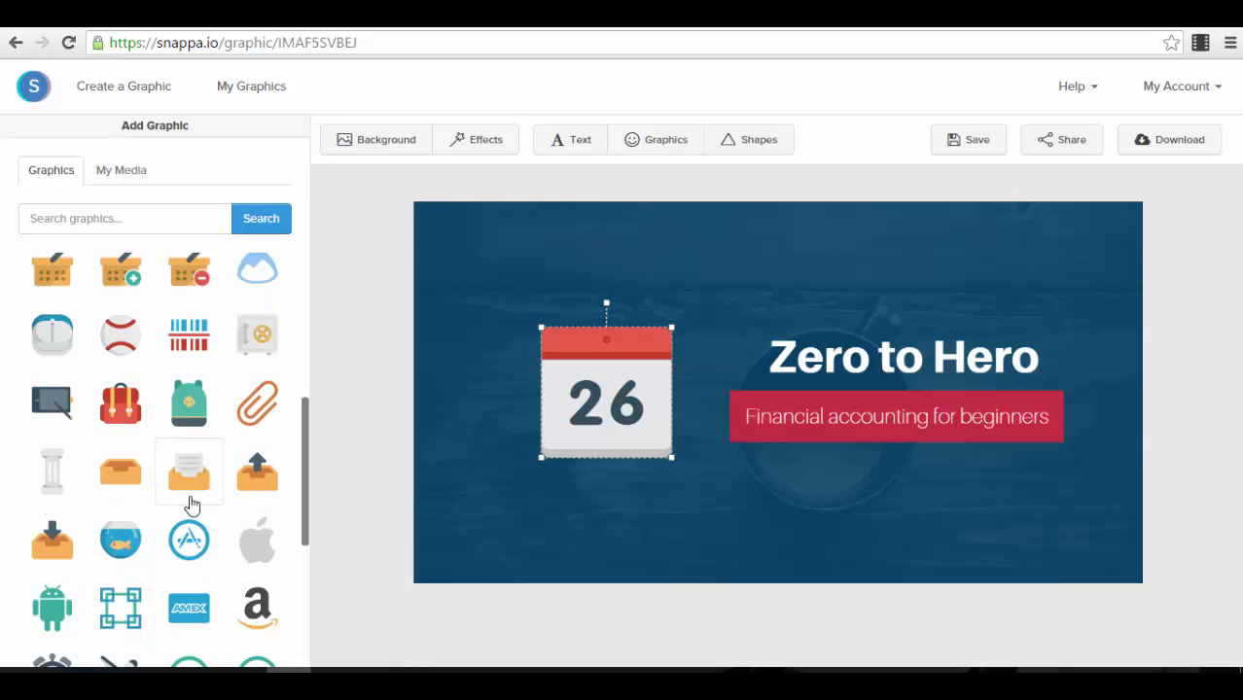
pyautogui.scroll(-3, 161, 564)
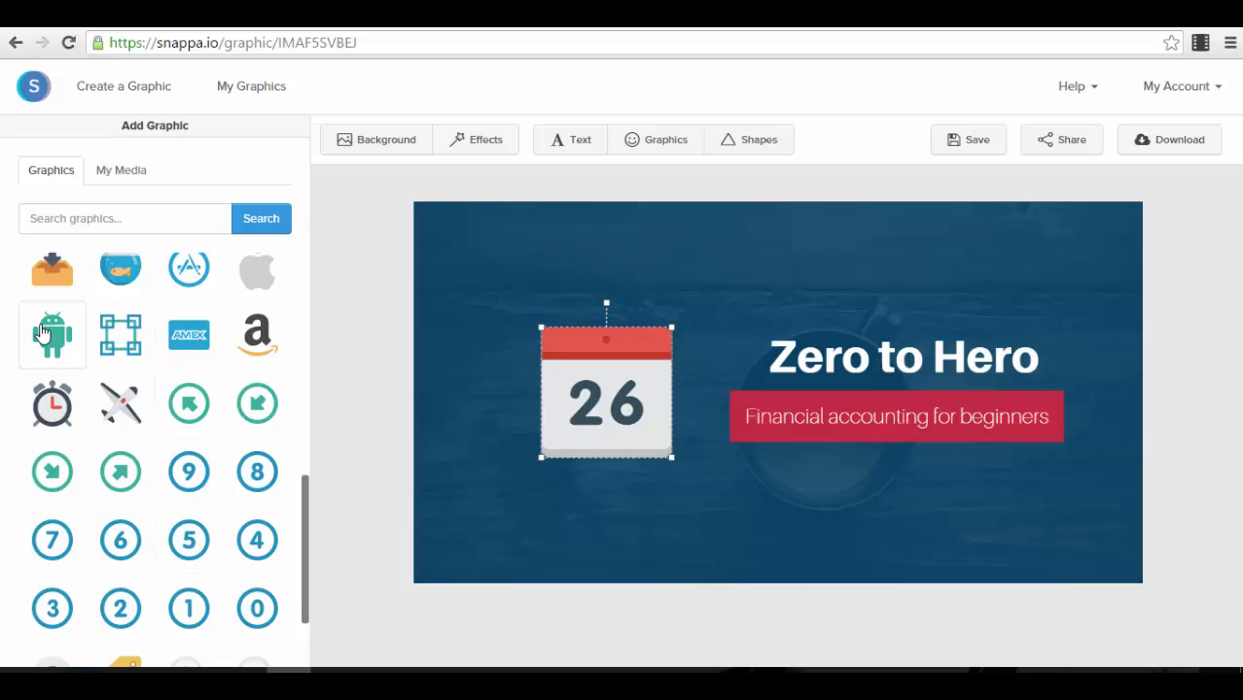
pyautogui.scroll(-2, 146, 442)
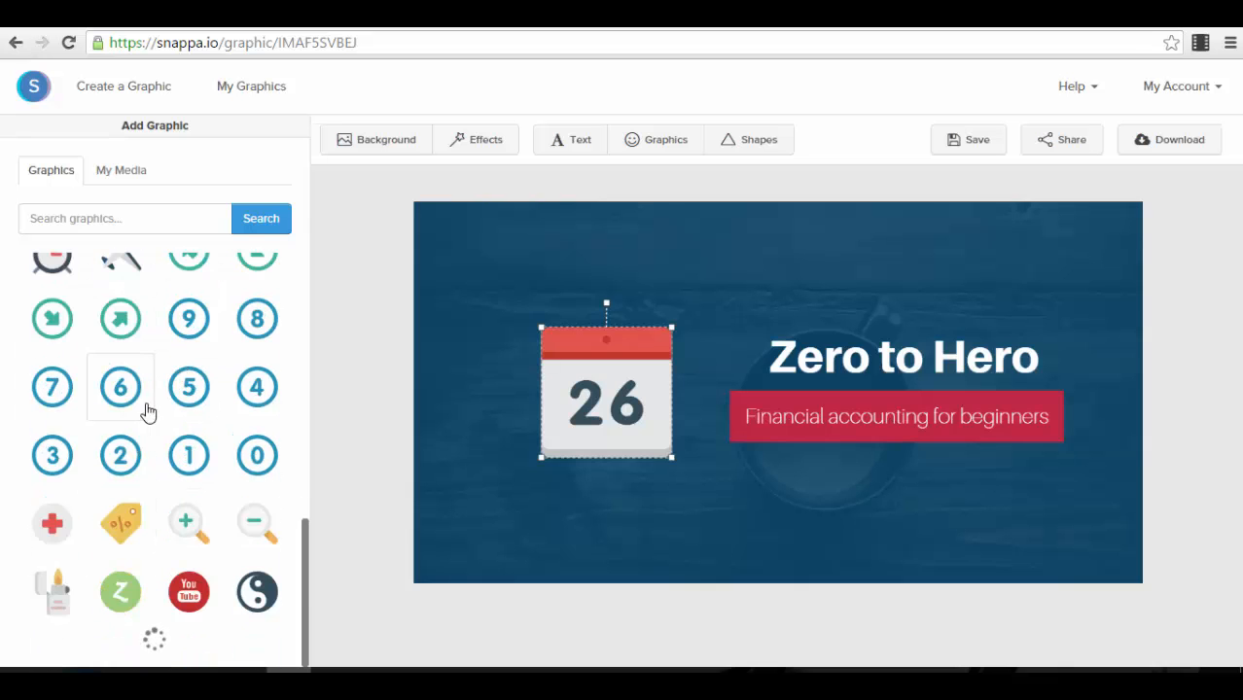
pyautogui.scroll(-3, 199, 545)
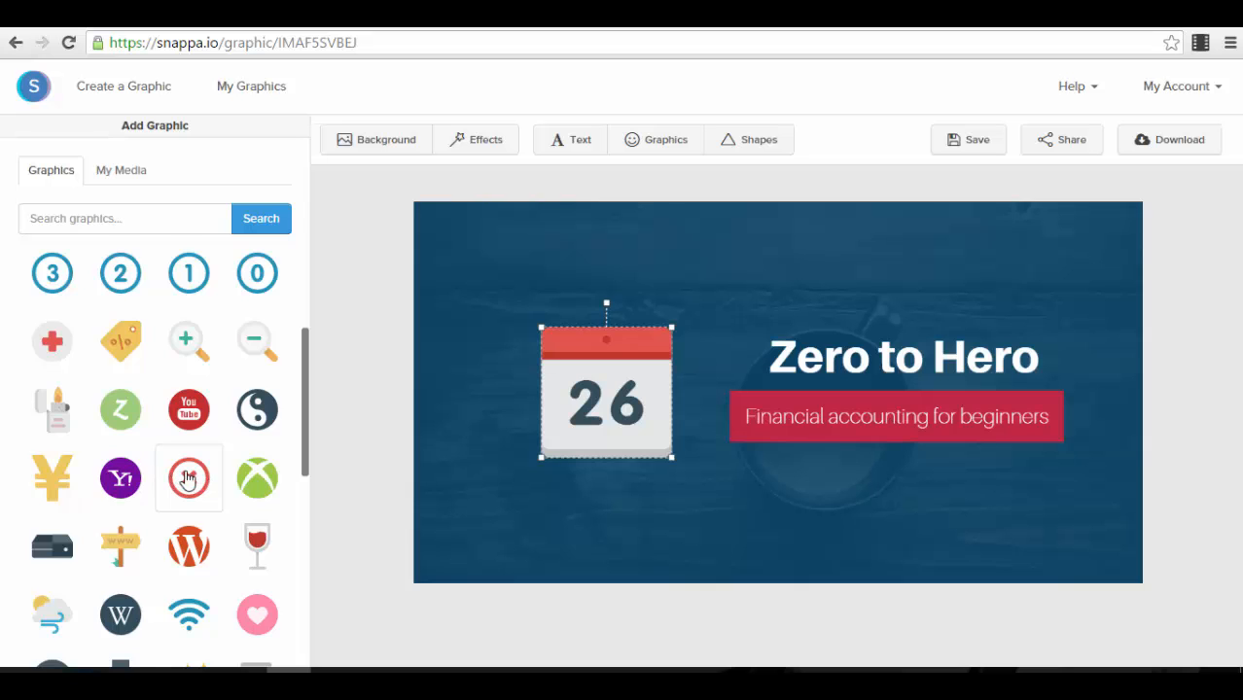
pyautogui.scroll(-4, 204, 487)
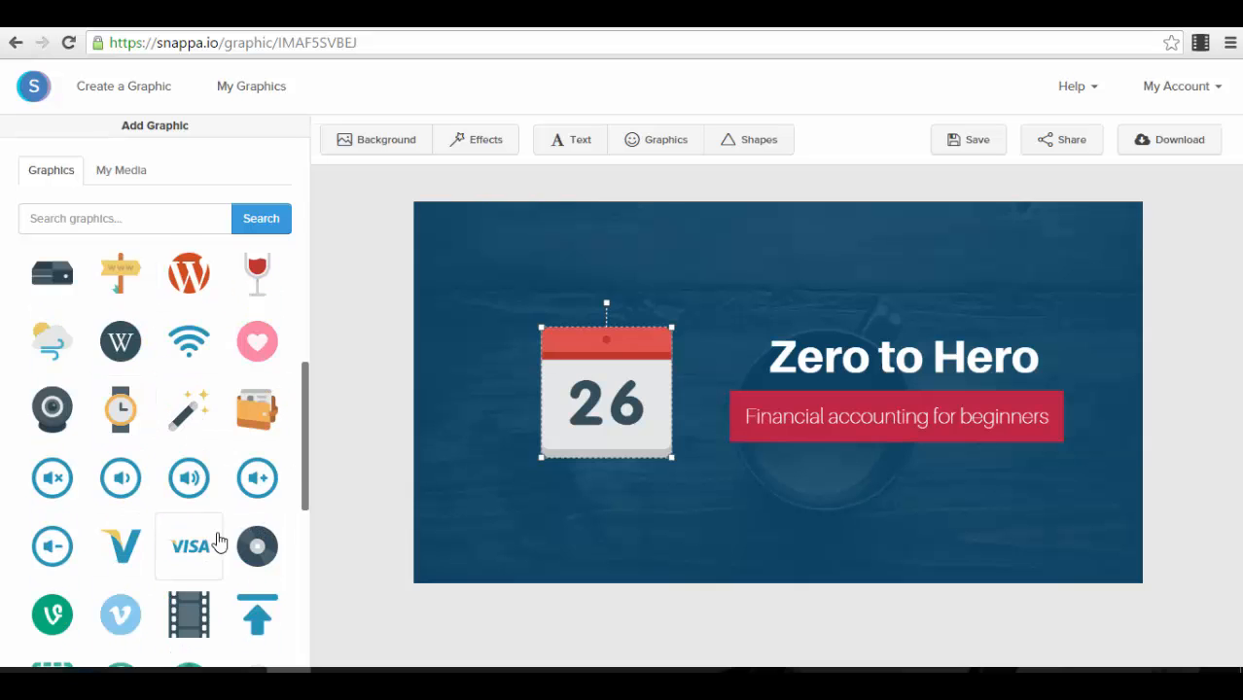
pyautogui.scroll(-3, 233, 505)
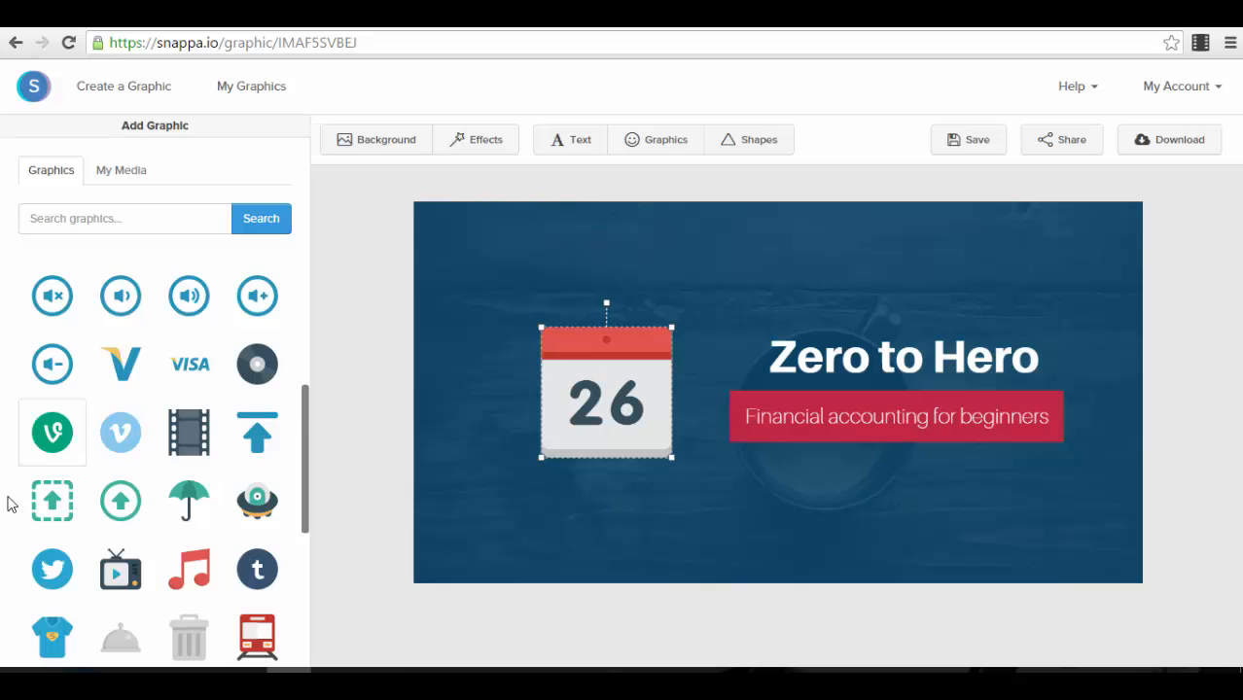
pyautogui.scroll(-4, 100, 533)
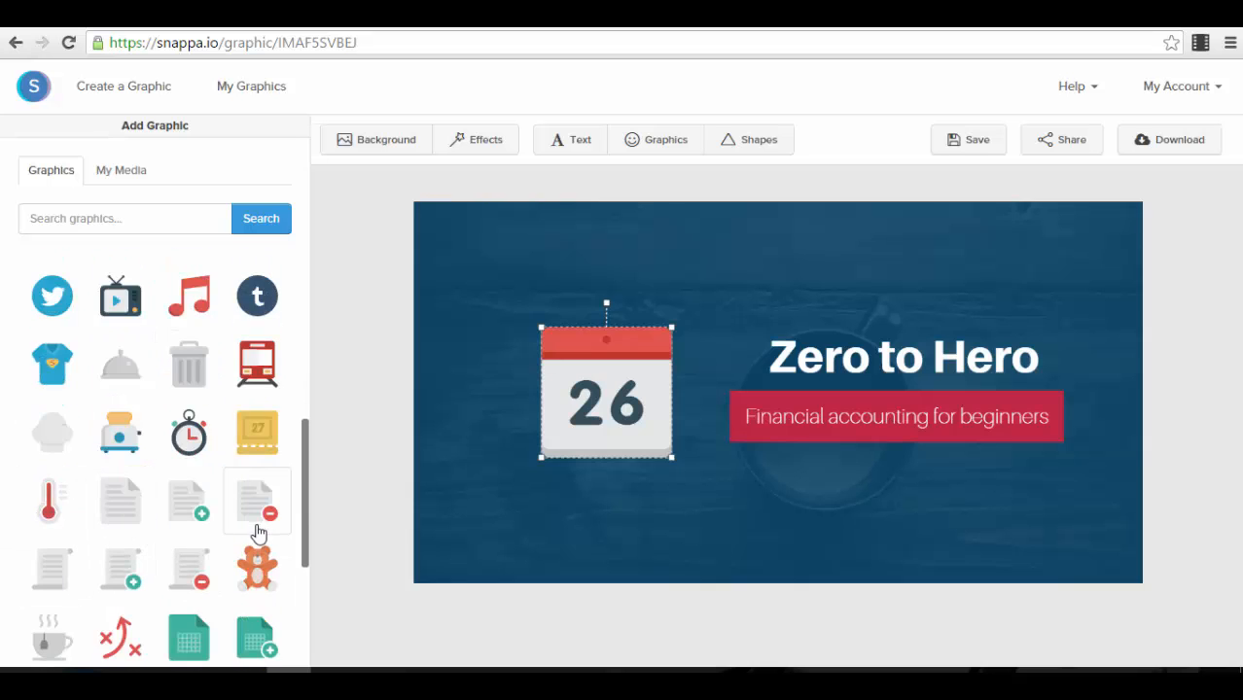
# Step: Look through the rest of the graphics library, covering its social, document, weather, food and device icons
pyautogui.scroll(-4, 252, 541)
pyautogui.scroll(-7, 252, 541)
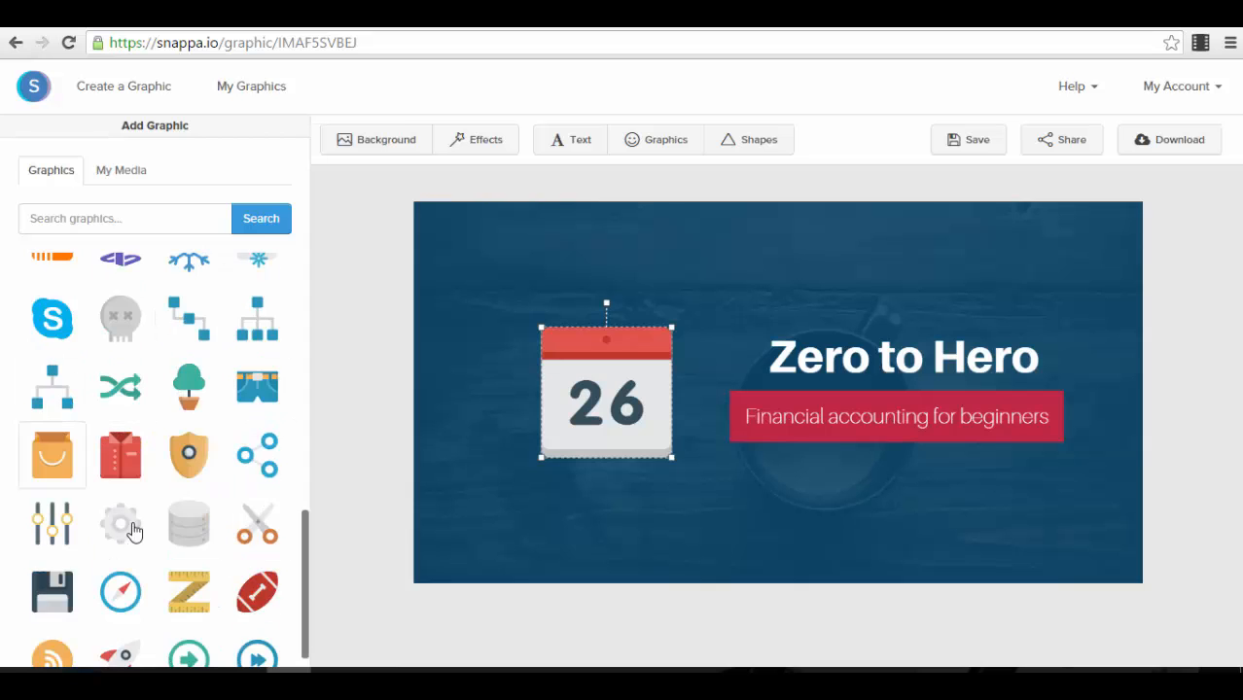
pyautogui.scroll(-1, 132, 428)
pyautogui.scroll(-10, 211, 459)
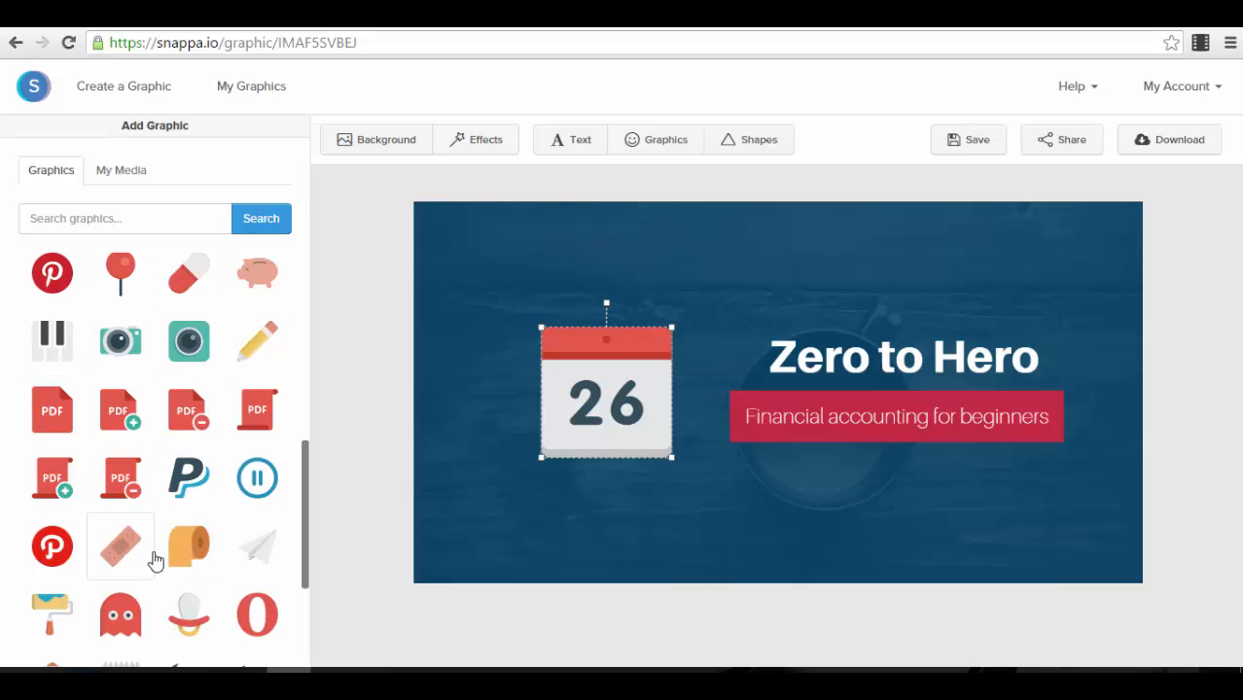
pyautogui.scroll(-3, 114, 381)
pyautogui.scroll(-10, 118, 392)
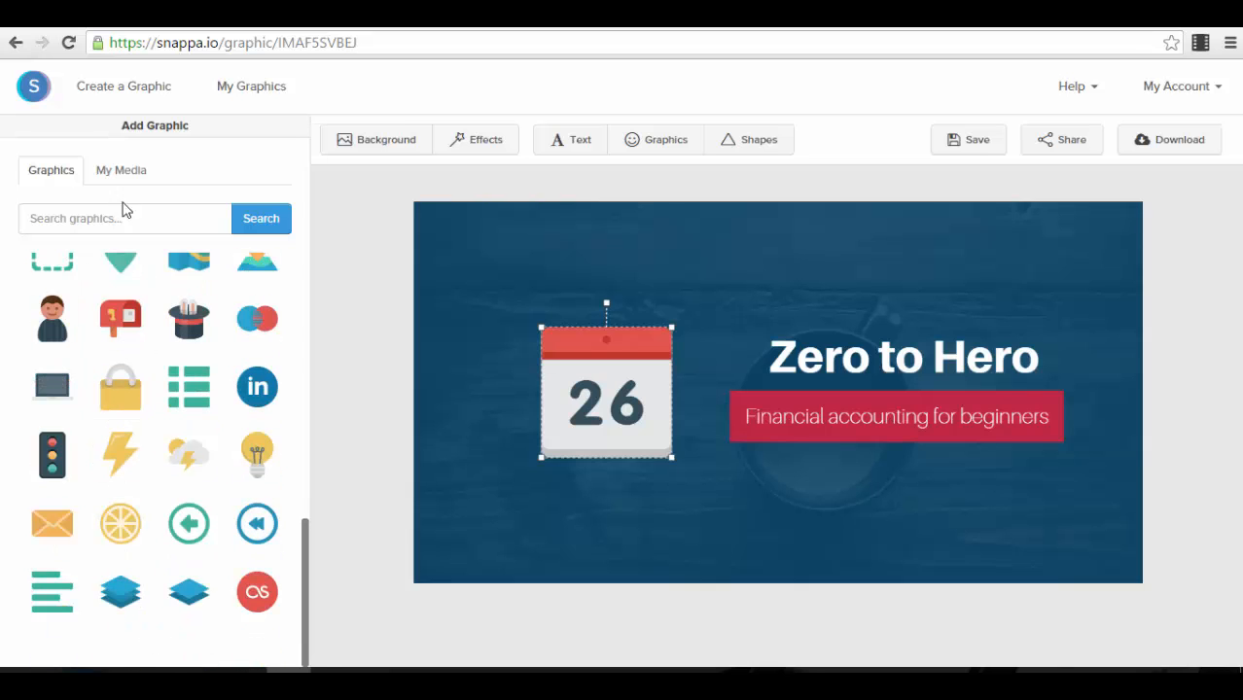
pyautogui.scroll(-8, 214, 388)
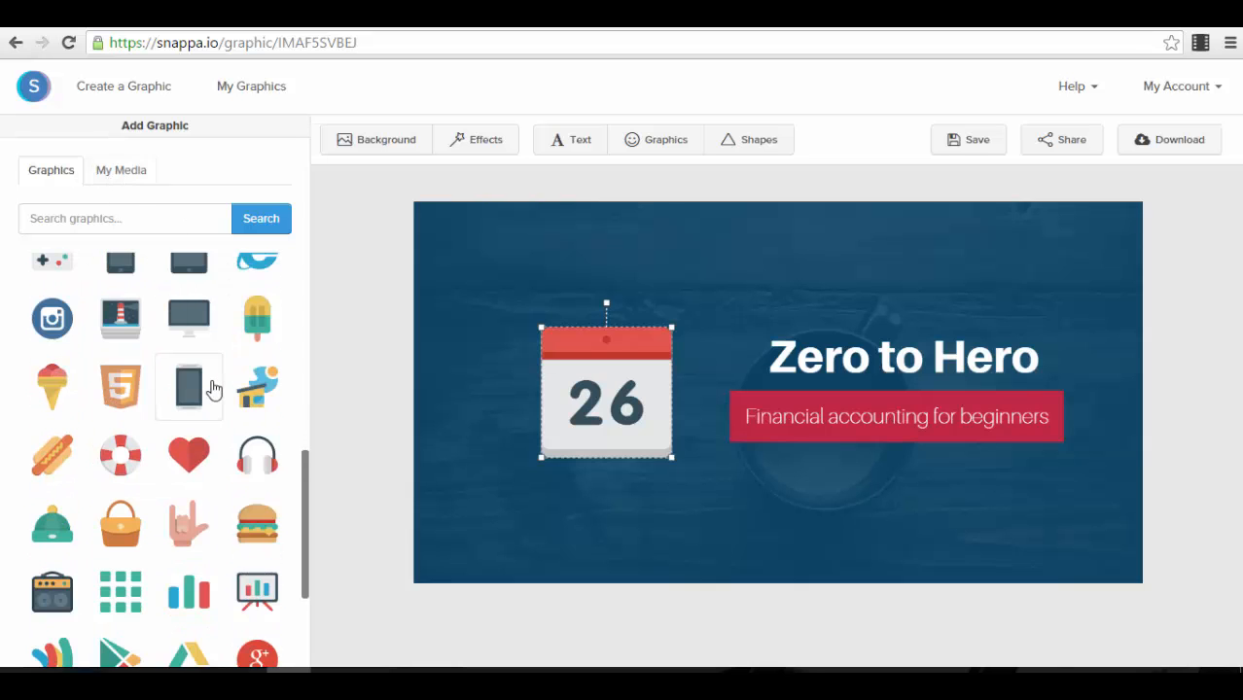
pyautogui.scroll(-4, 213, 388)
pyautogui.scroll(-9, 210, 391)
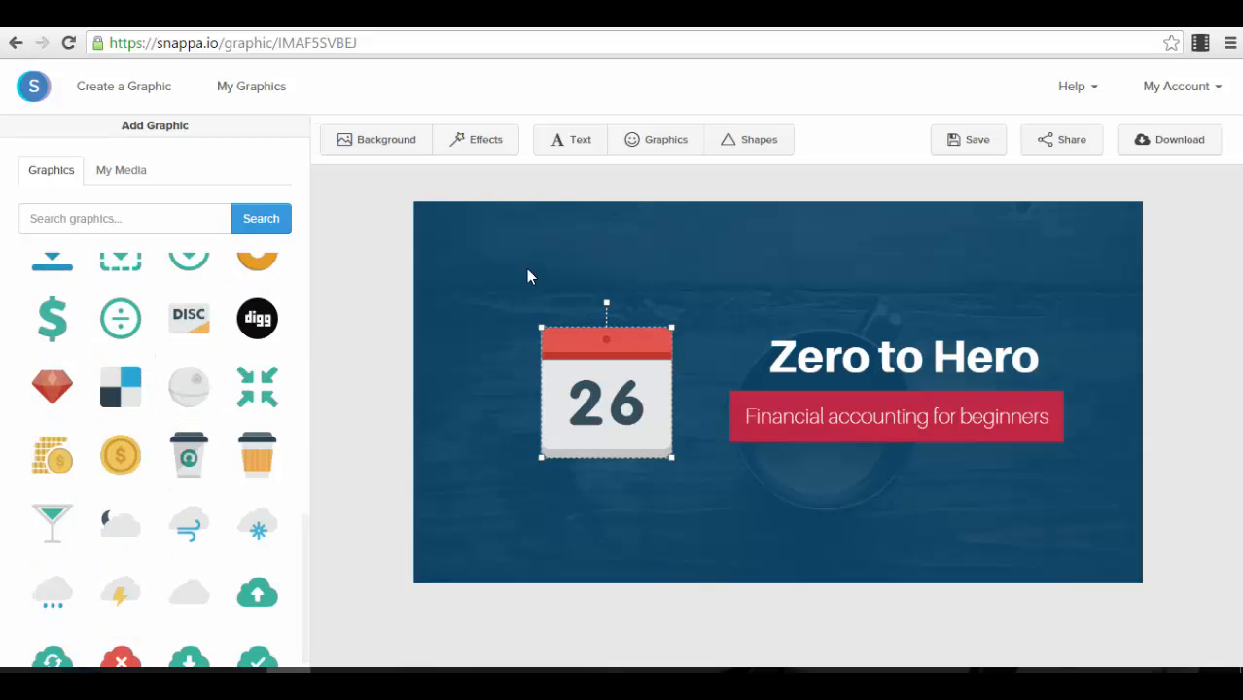
pyautogui.click(768, 153)
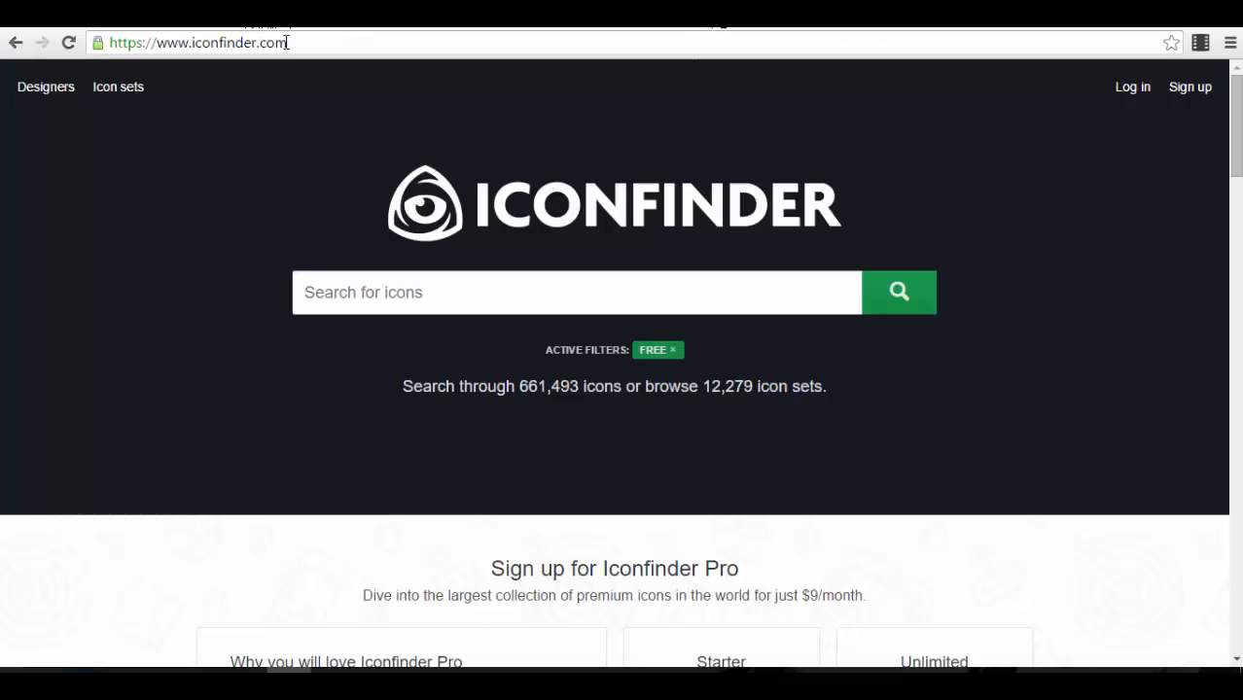
pyautogui.moveTo(335, 42); pyautogui.dragTo(113, 43)
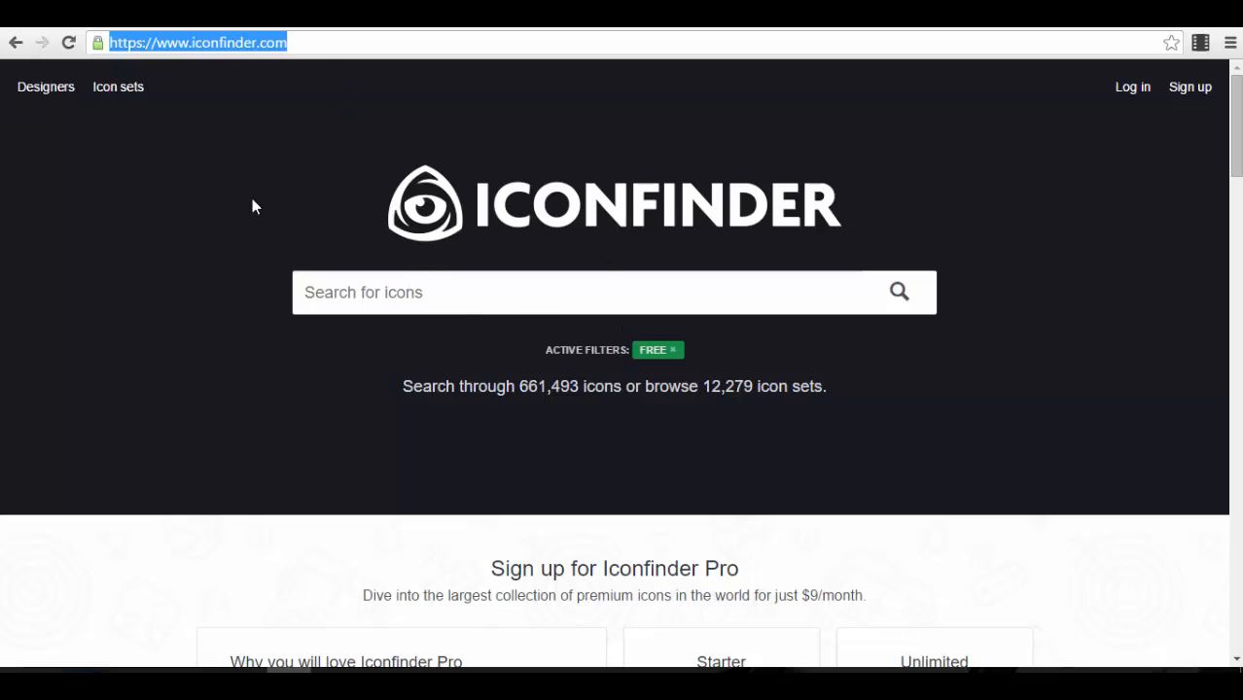
pyautogui.click(548, 355)
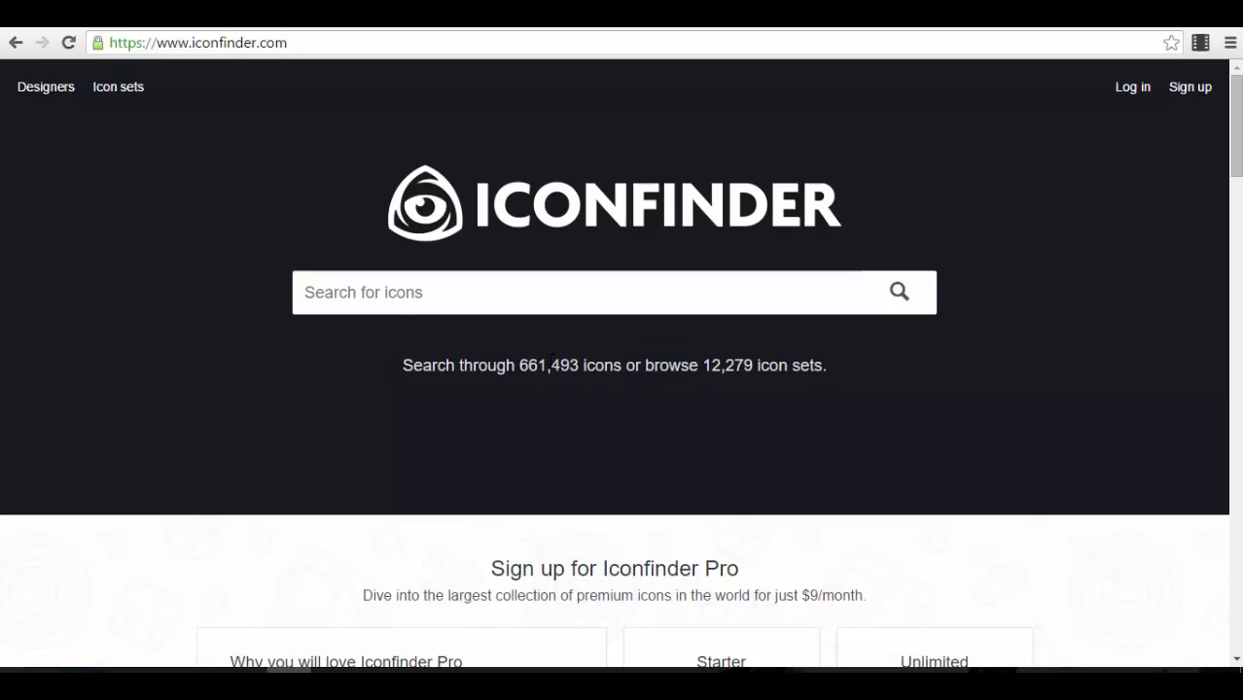
# Step: Search Iconfinder for "computer" and limit the results to free icons
pyautogui.click(725, 302)
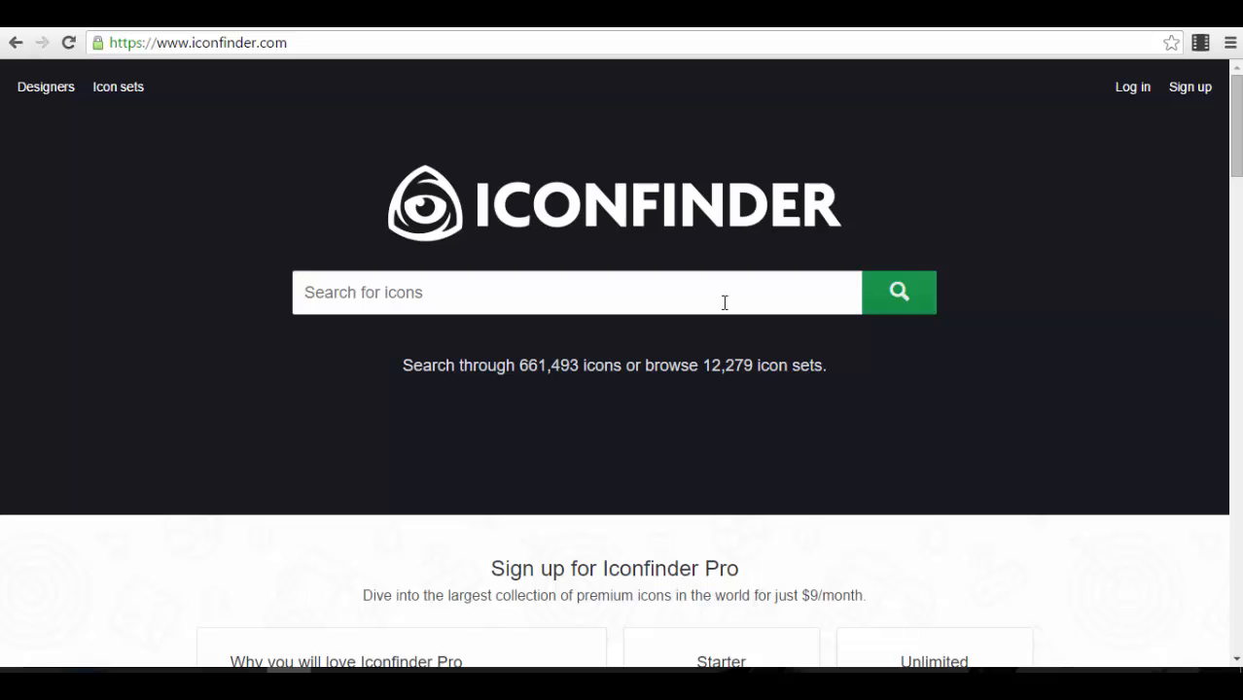
pyautogui.write('computer')
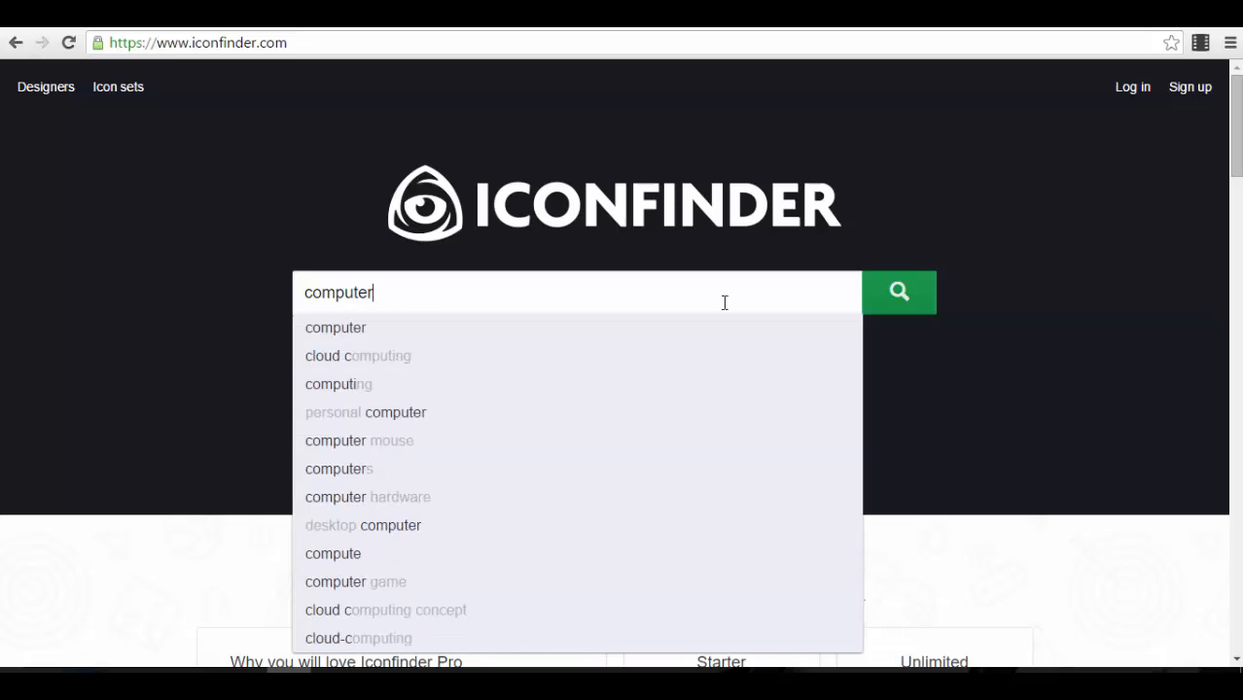
pyautogui.press('Return')
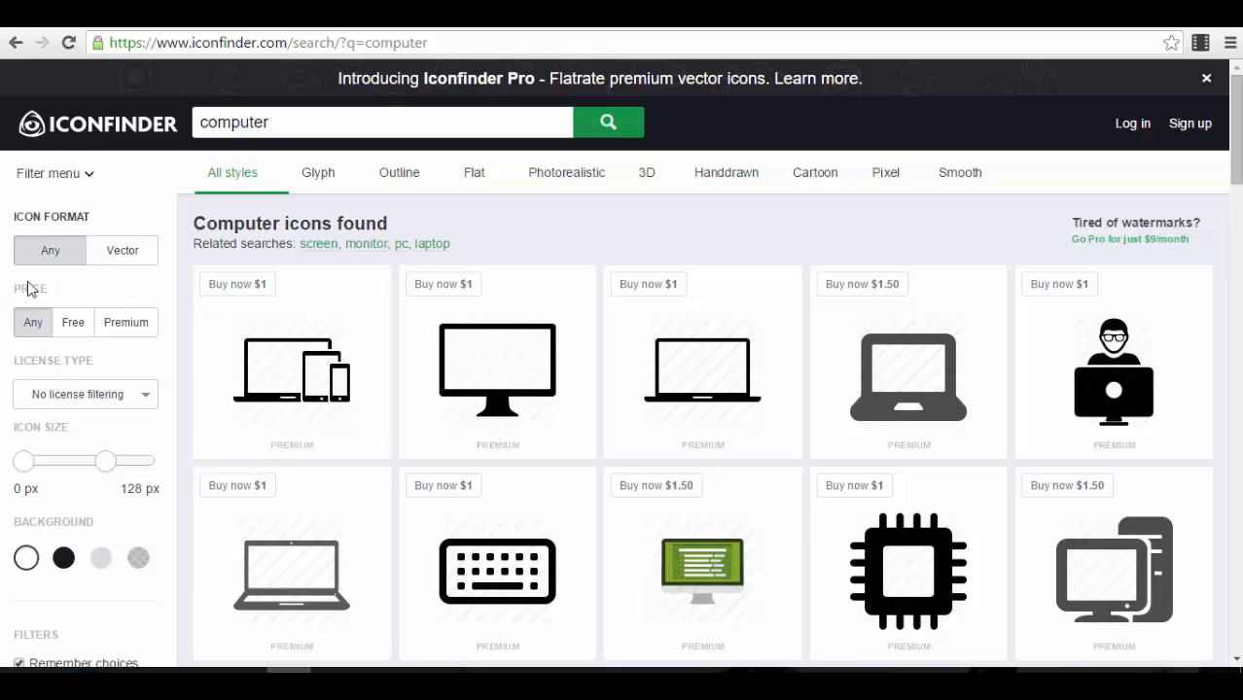
pyautogui.click(70, 322)
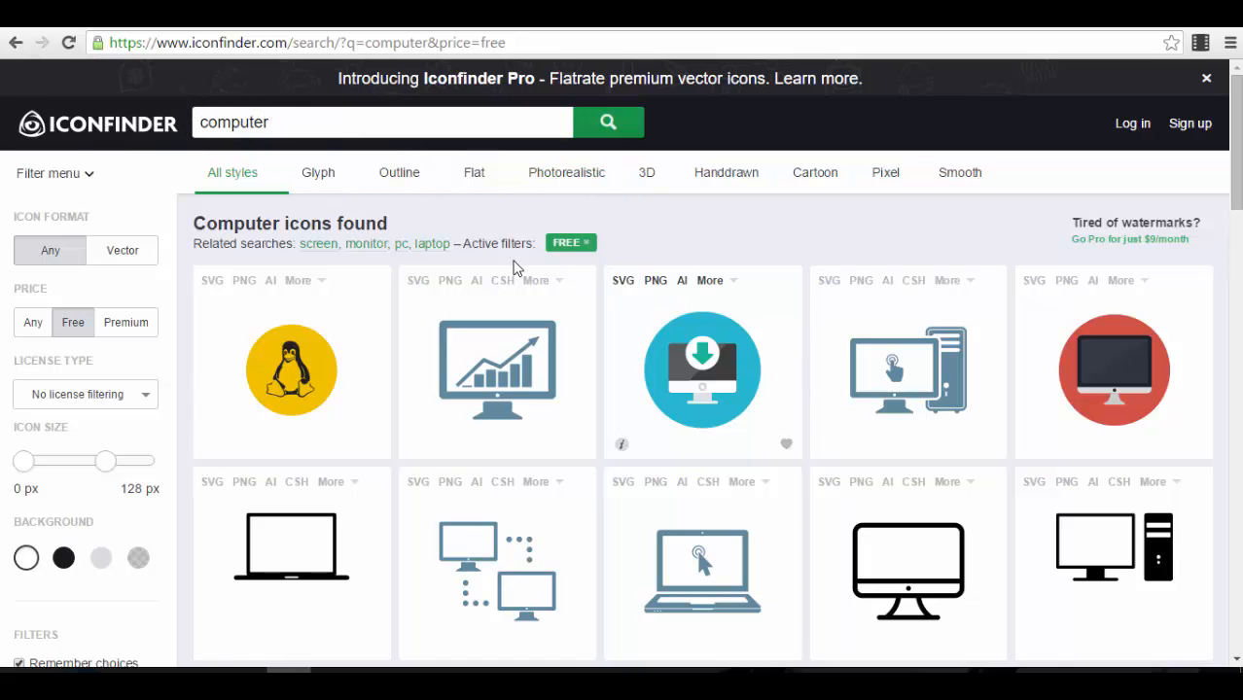
# Step: Look through the free computer icons to examine the available styles and download formats
pyautogui.scroll(-2, 972, 544)
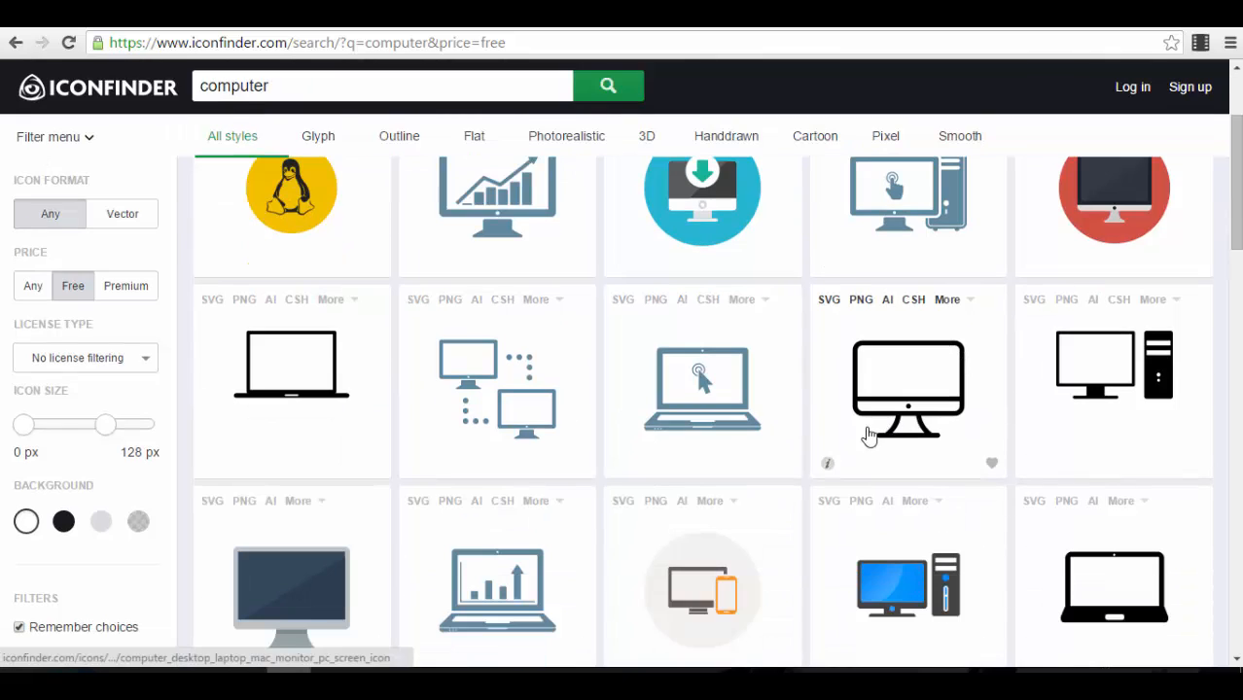
pyautogui.scroll(2, 584, 291)
pyautogui.scroll(-1, 520, 277)
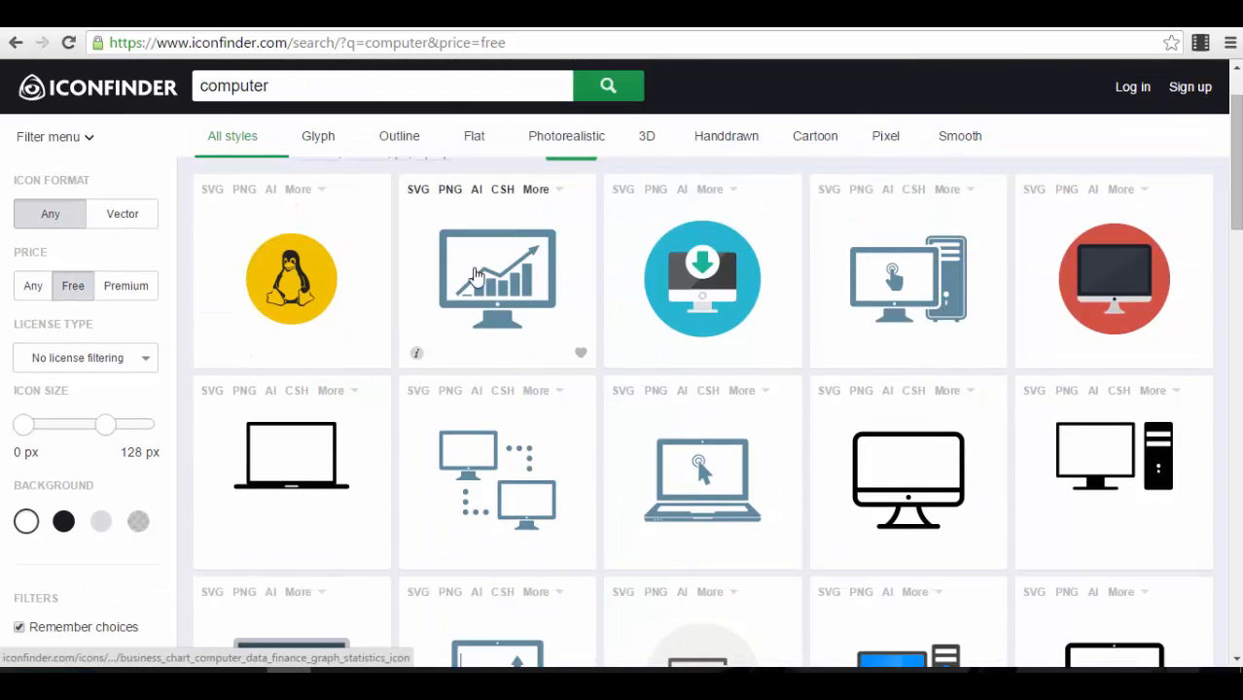
pyautogui.scroll(-2, 702, 278)
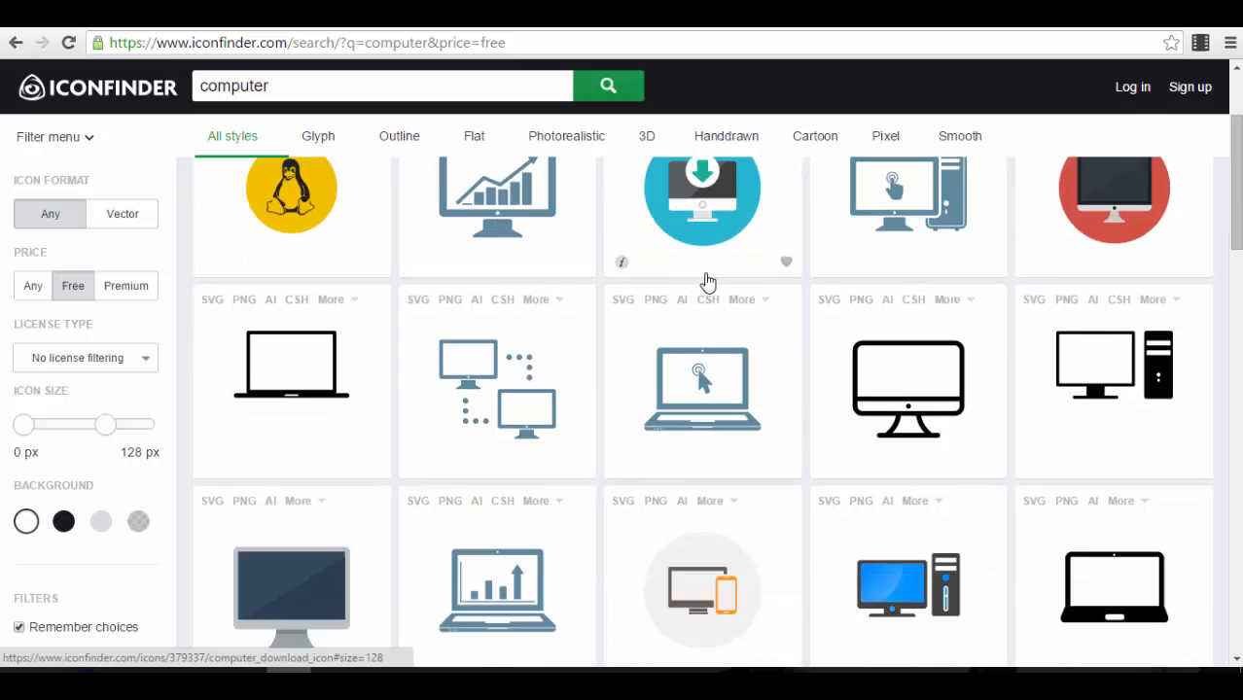
pyautogui.scroll(-4, 707, 279)
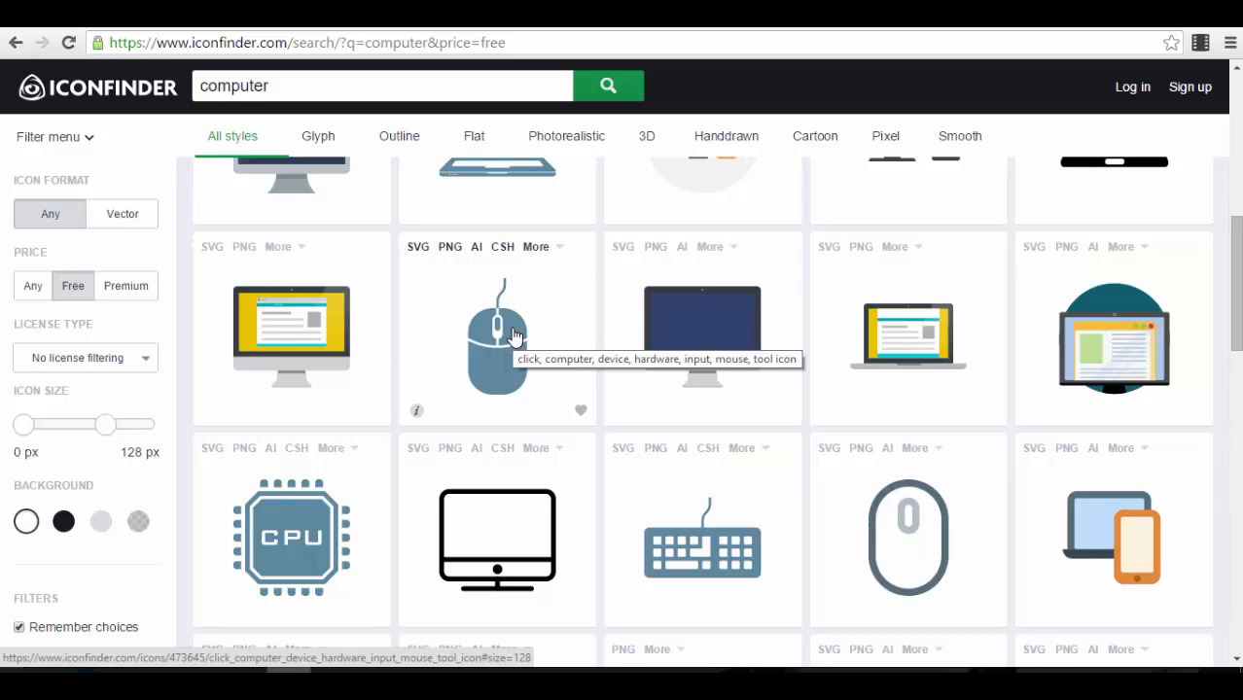
pyautogui.scroll(-2, 331, 340)
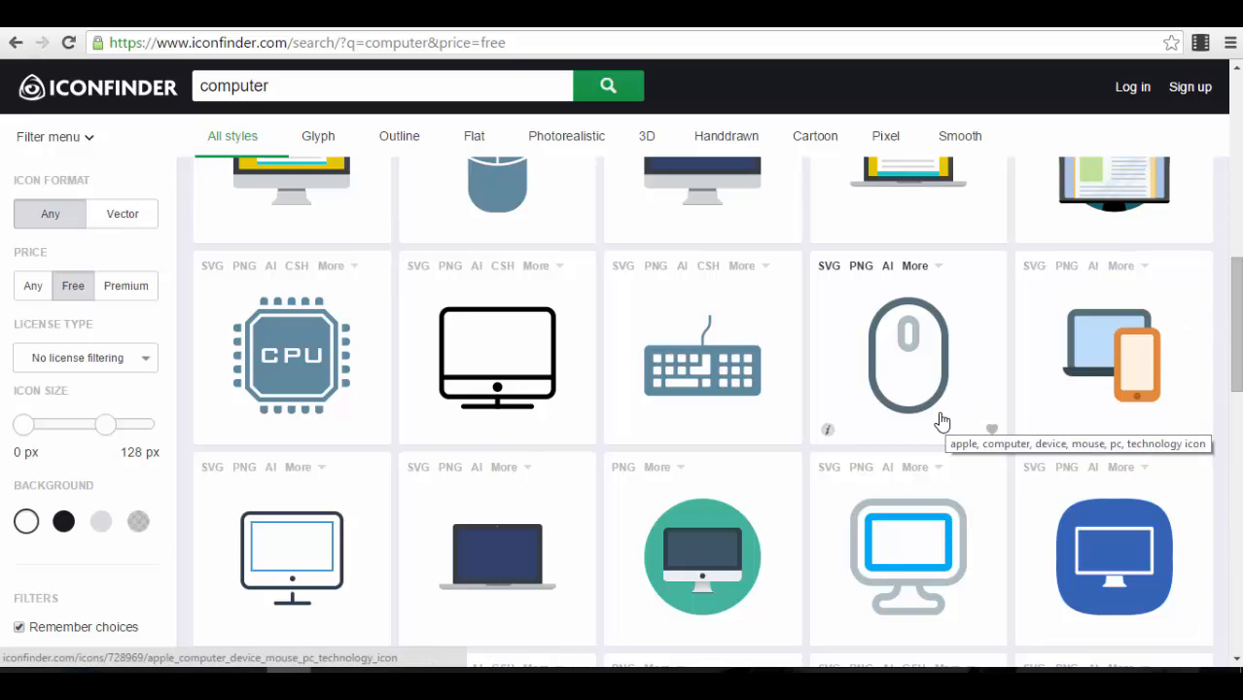
# Step: Narrow the computer icon results to vector format with an icon size range of 0 to 512 px
pyautogui.scroll(2, 934, 423)
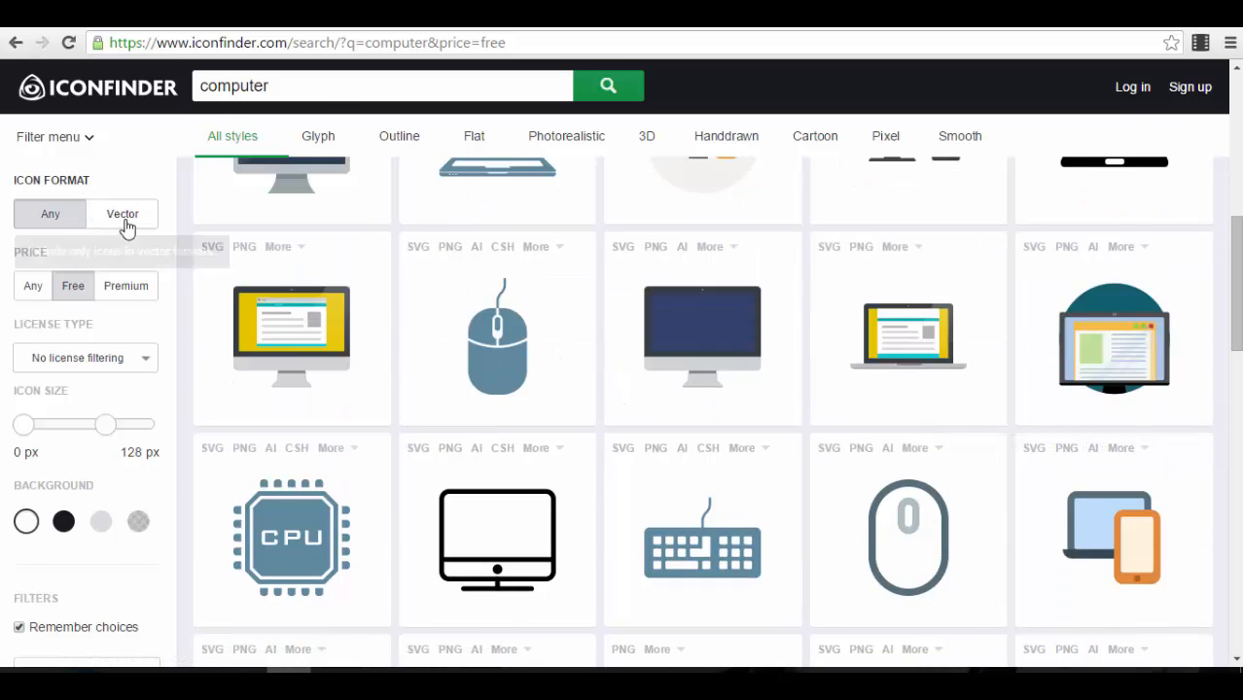
pyautogui.click(124, 222)
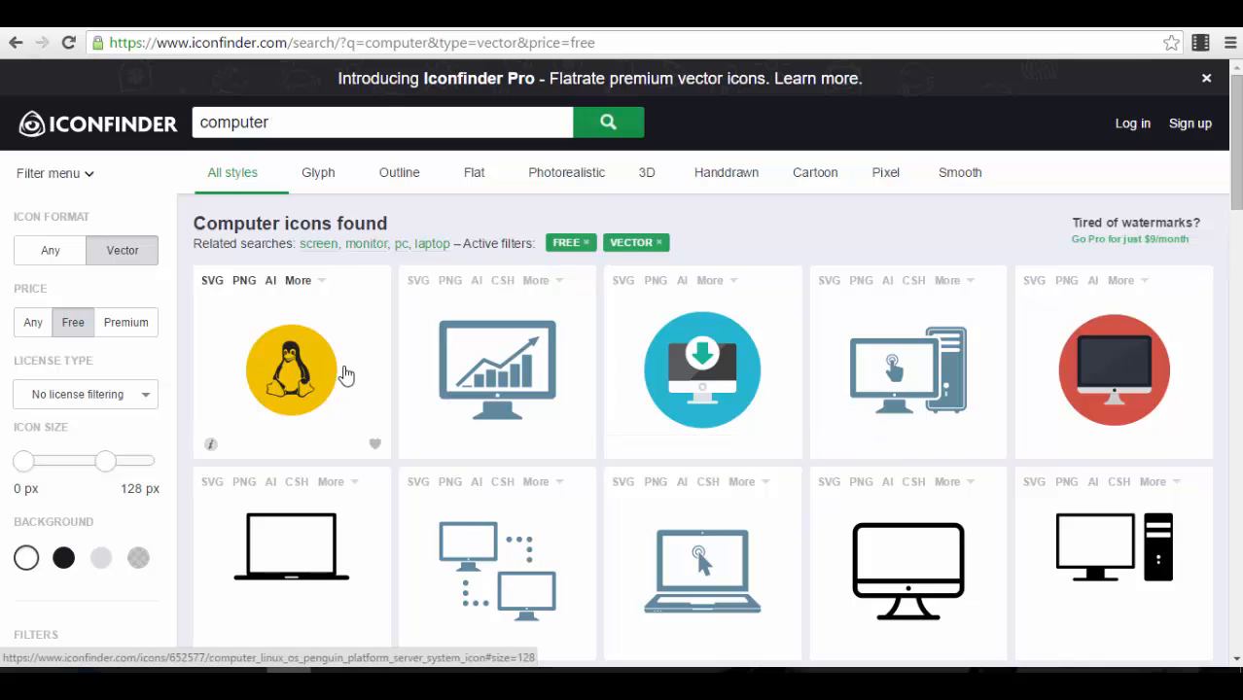
pyautogui.moveTo(103, 463)
pyautogui.mouseDown()
pyautogui.moveTo(149, 468)
pyautogui.moveTo(107, 463)
pyautogui.mouseUp()
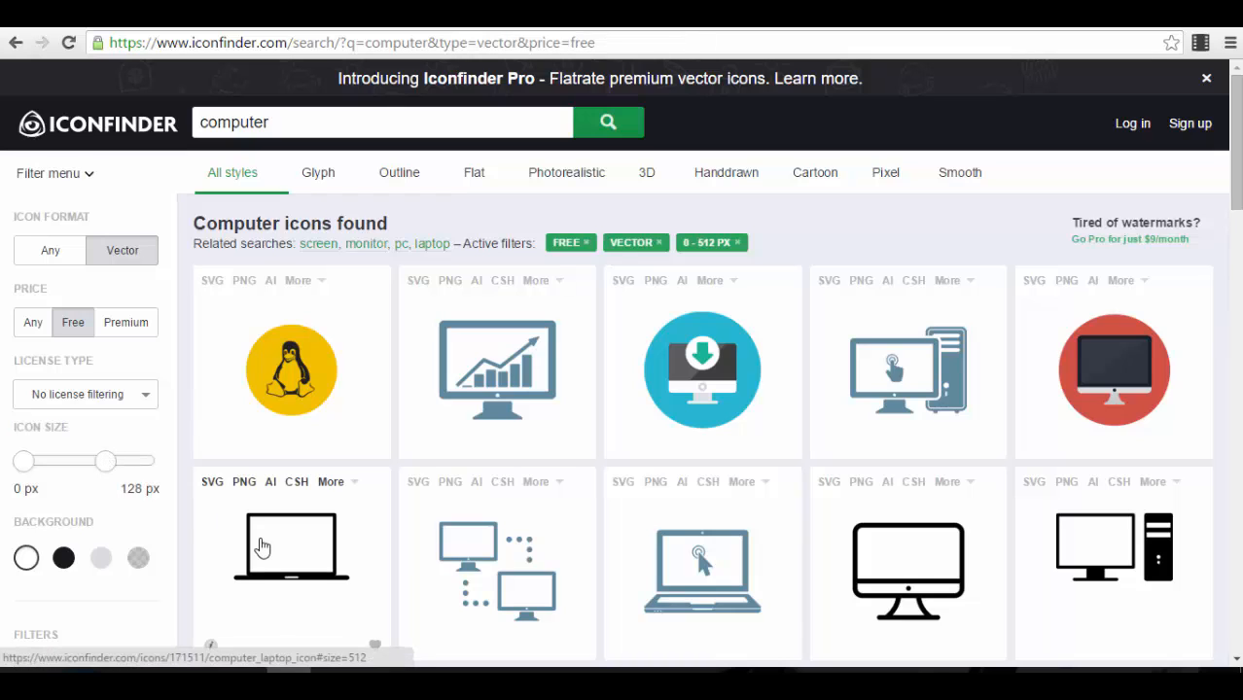